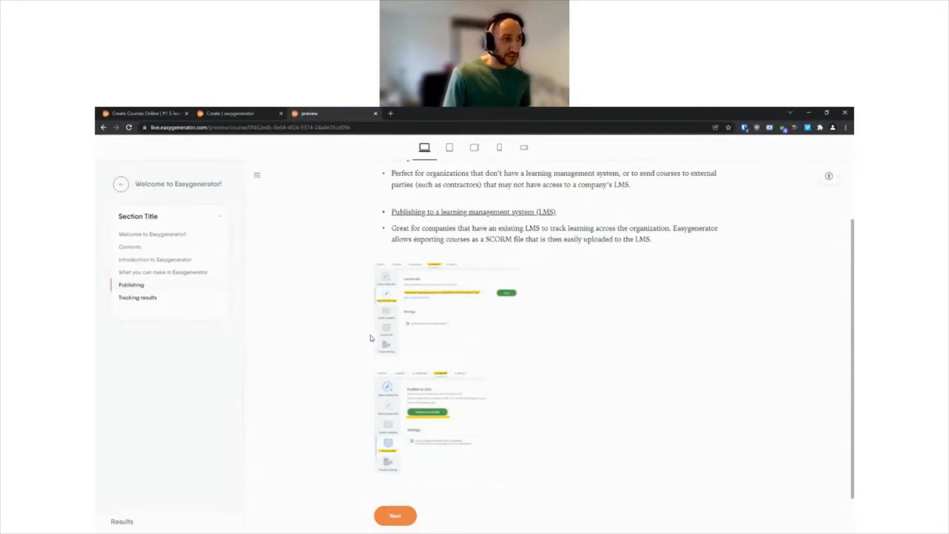
Step: View the Publishing page and the Tracking results page in the course preview, and close the preview
scroll(375, 385, down, 2)
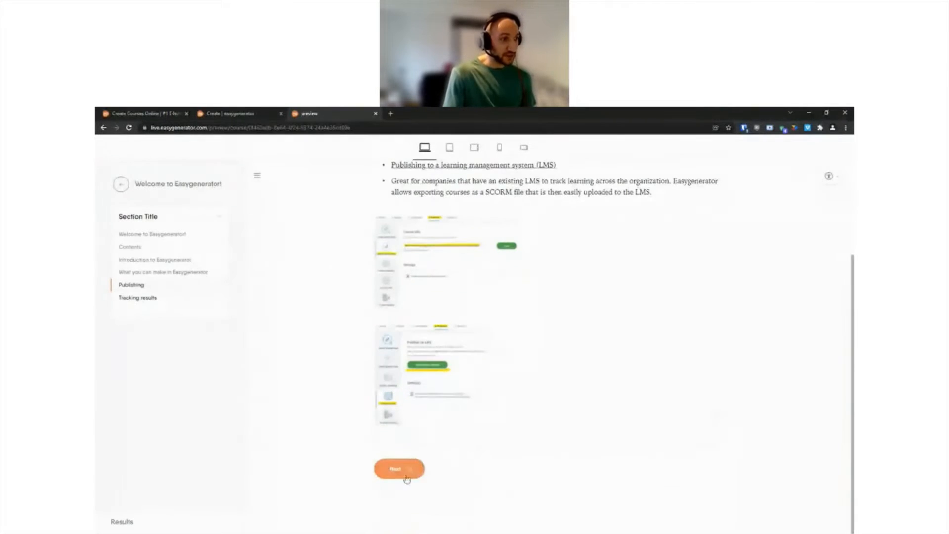
click(398, 470)
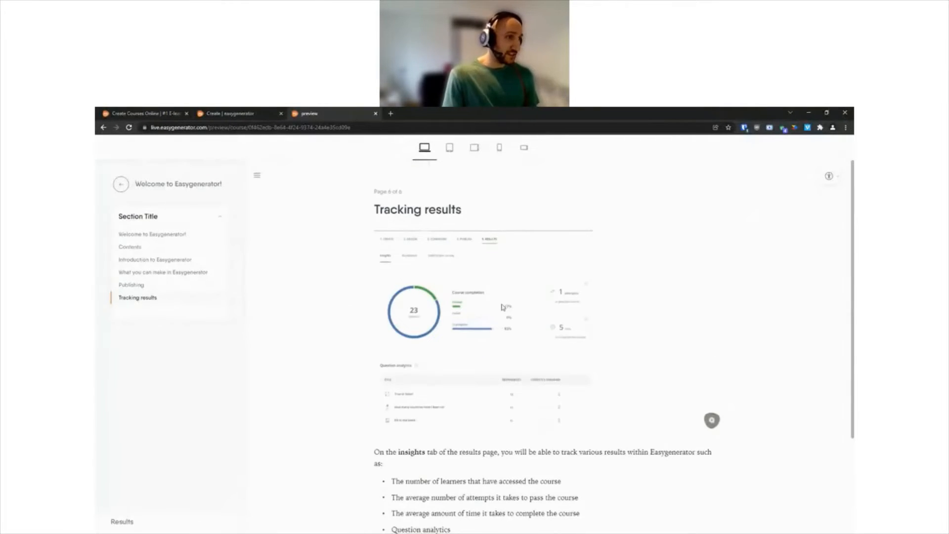
click(375, 114)
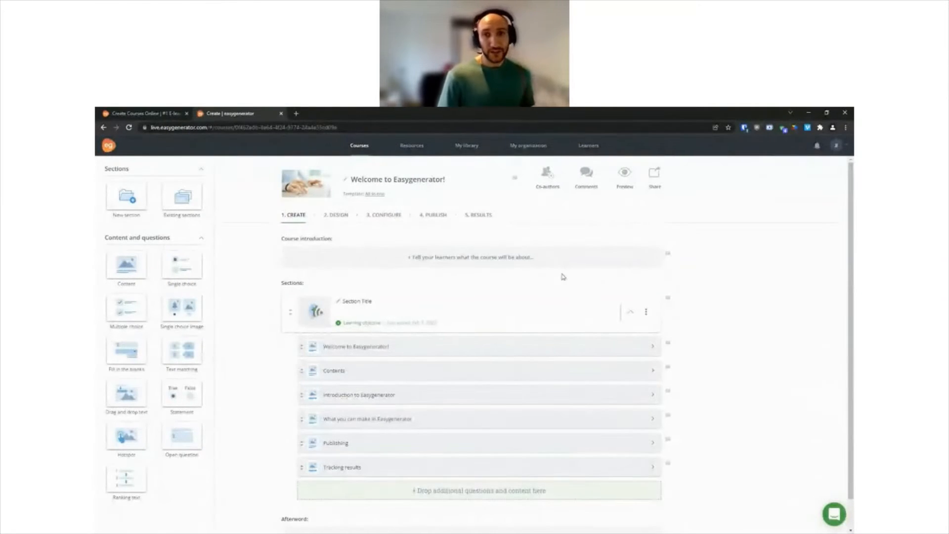
Step: Rename the course section from its placeholder title to "Introduction to Easygenerator"
click(356, 301)
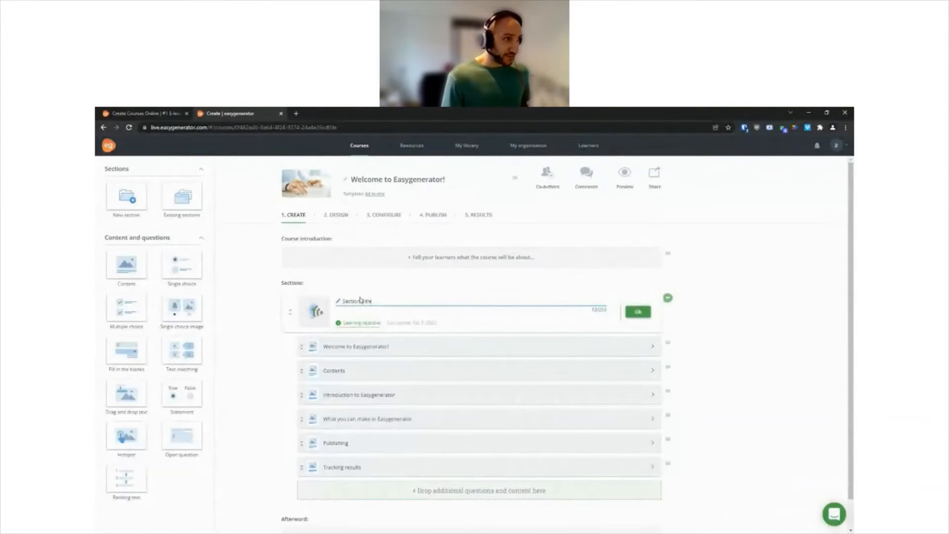
drag(382, 299, 346, 299)
text(Intro)
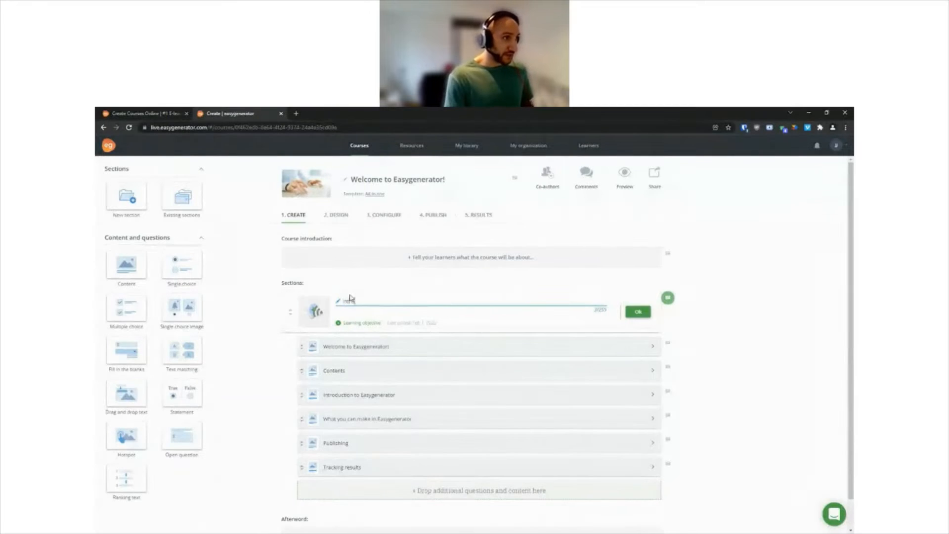
text(duction to Easygenerator)
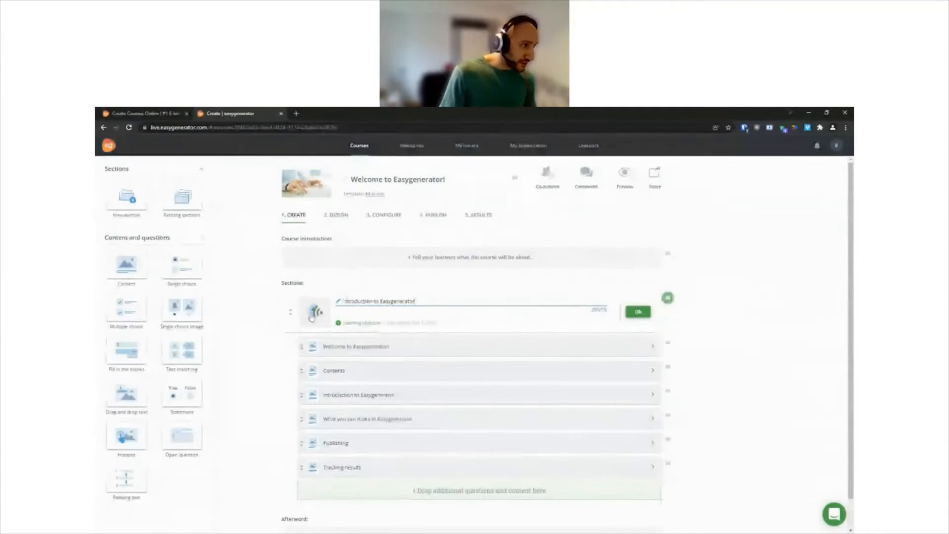
key(Return)
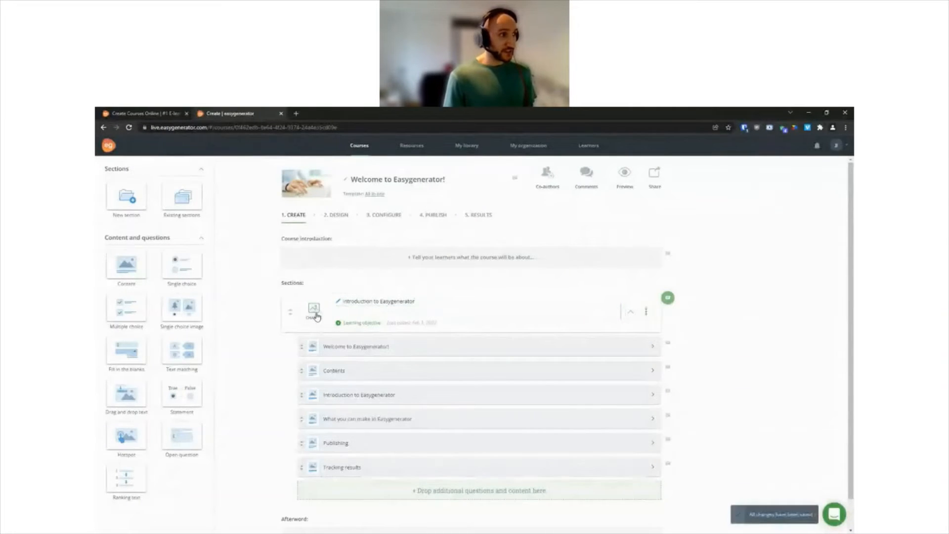
Step: Replace the thumbnail image of the Introduction to Easygenerator section with the orange eg logo
click(315, 311)
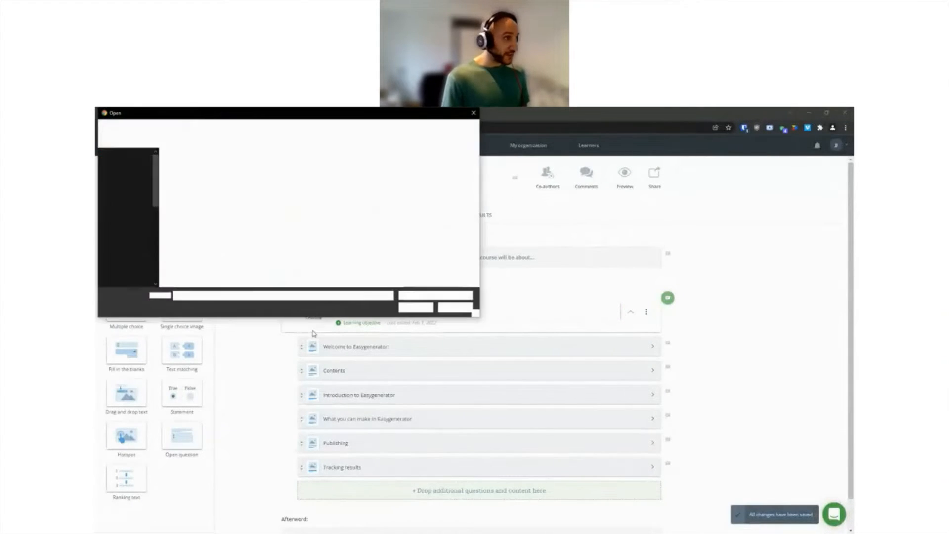
click(230, 206)
click(415, 307)
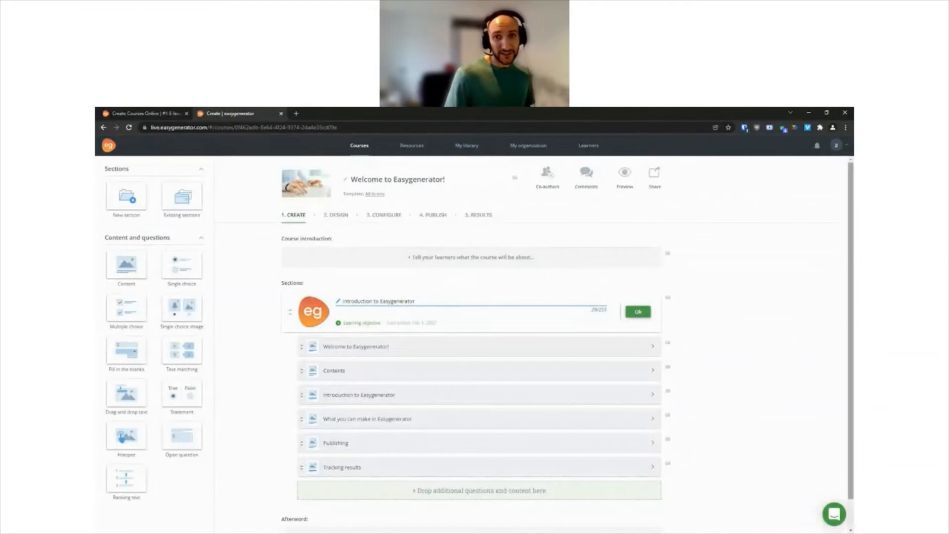
key(Return)
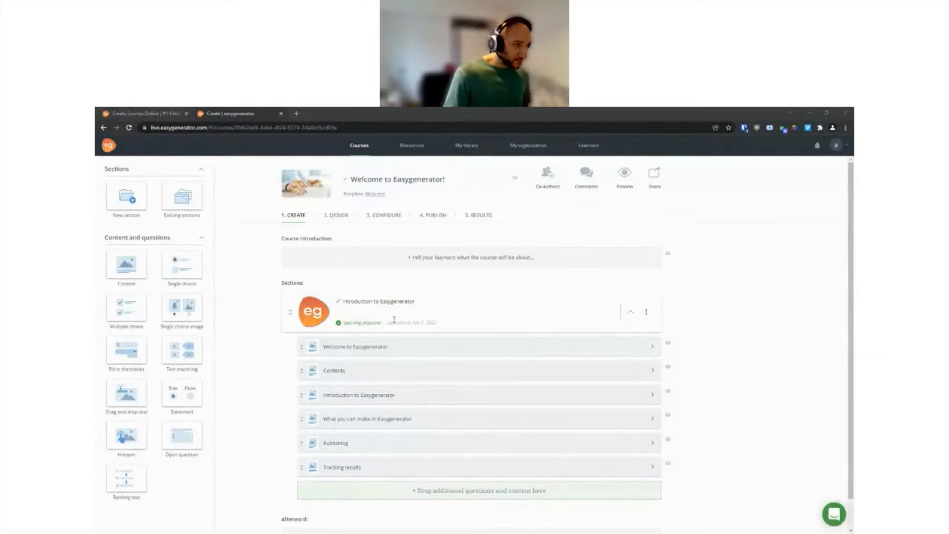
Step: Add the section's learning objective "You will be able to describe the main features and functions of Easygenerator after completing this training."
click(352, 322)
text(You will be able to describe the main features and functions of Easygenerator after completing this training.)
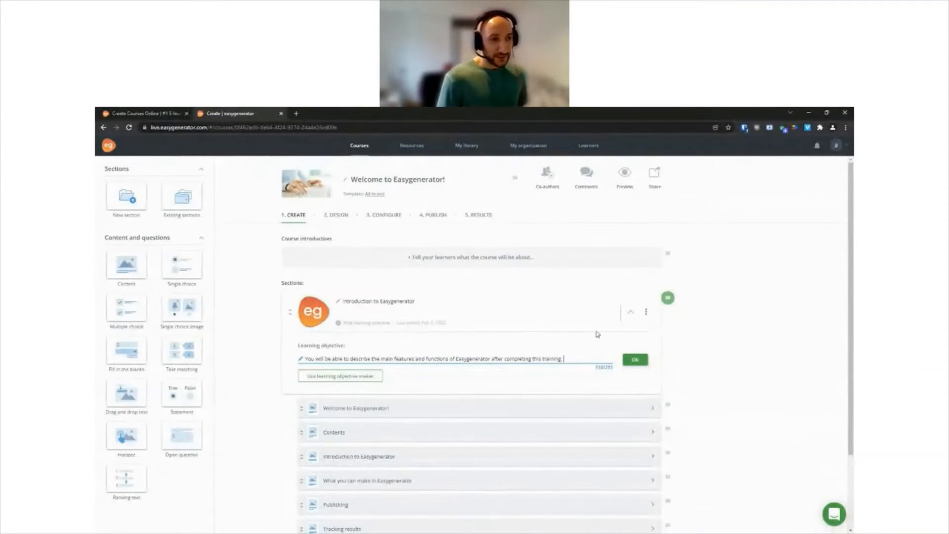
click(637, 361)
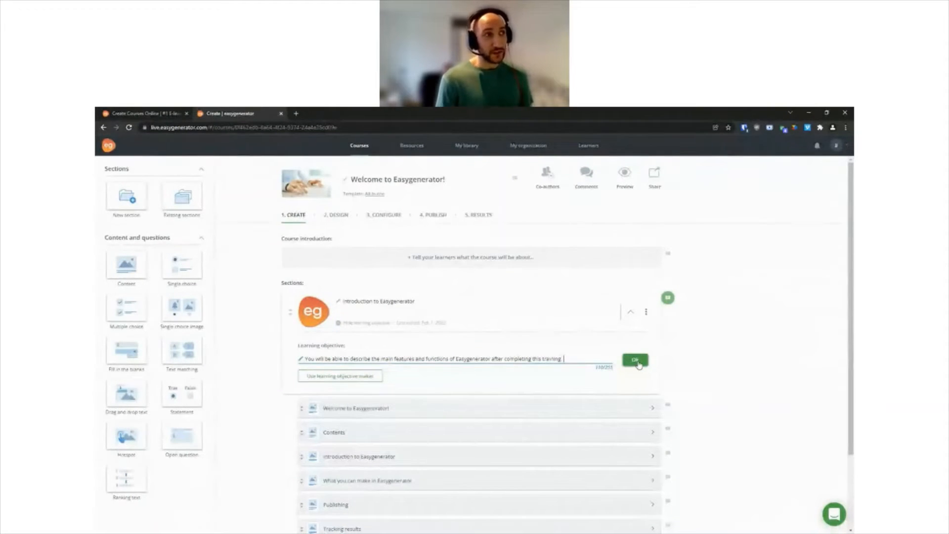
Step: Preview the course, view the overview page of the Introduction to Easygenerator section, and close the preview
click(626, 183)
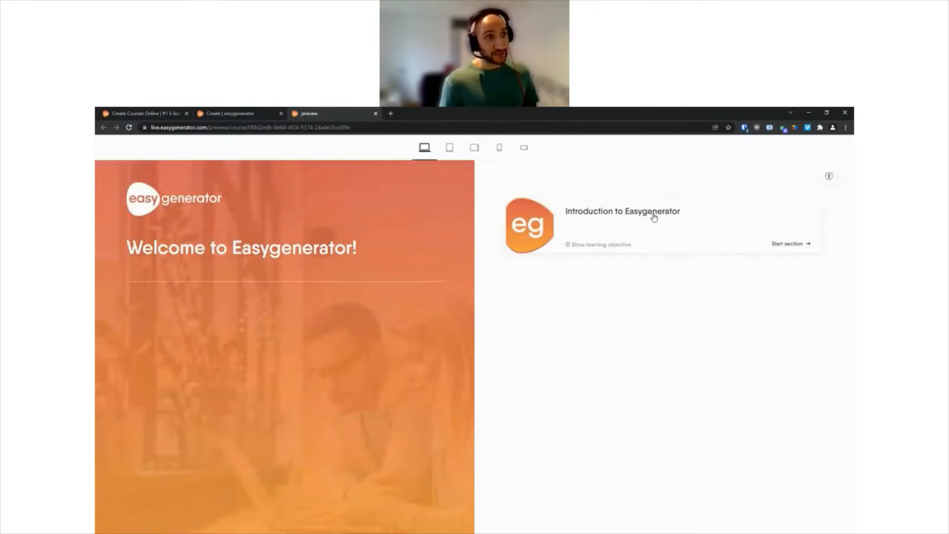
click(653, 211)
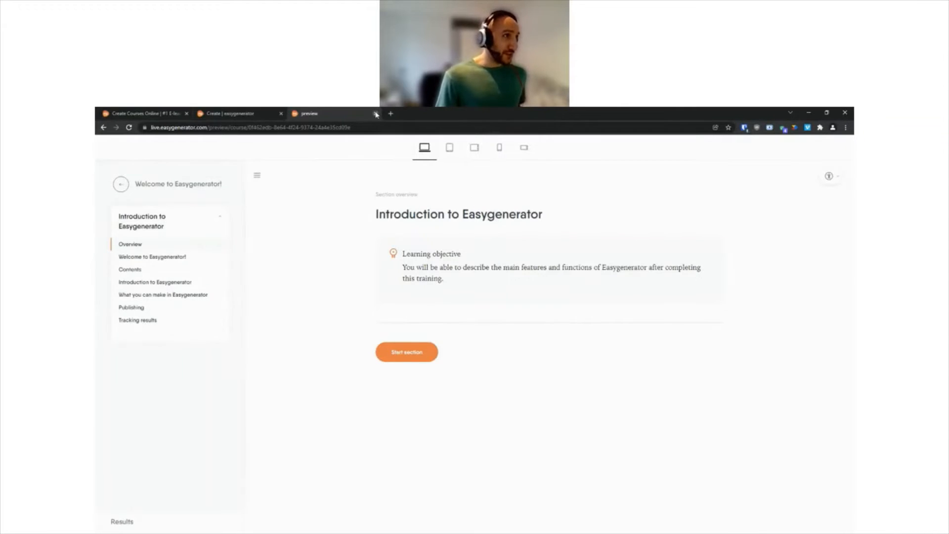
click(376, 113)
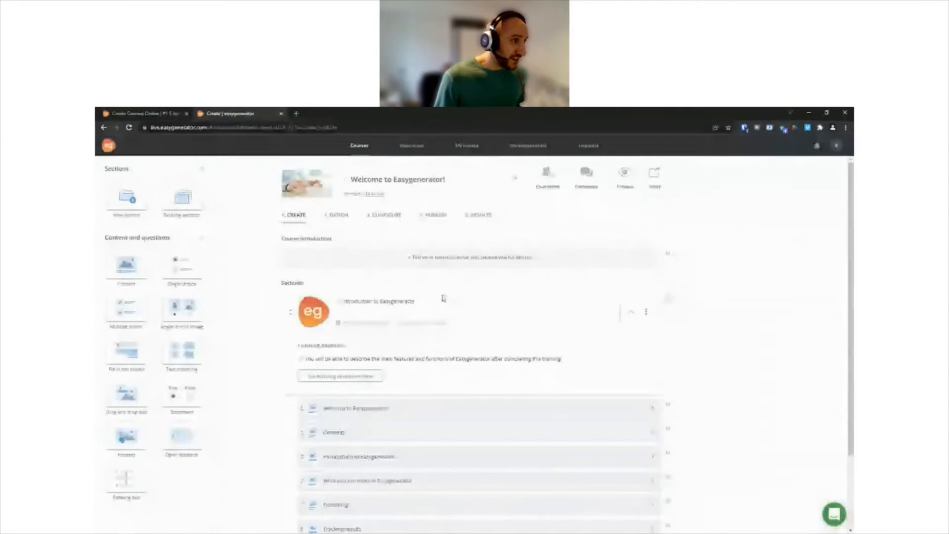
Step: Open the Publishing content page of the Introduction to Easygenerator section for editing
scroll(443, 298, down, 2)
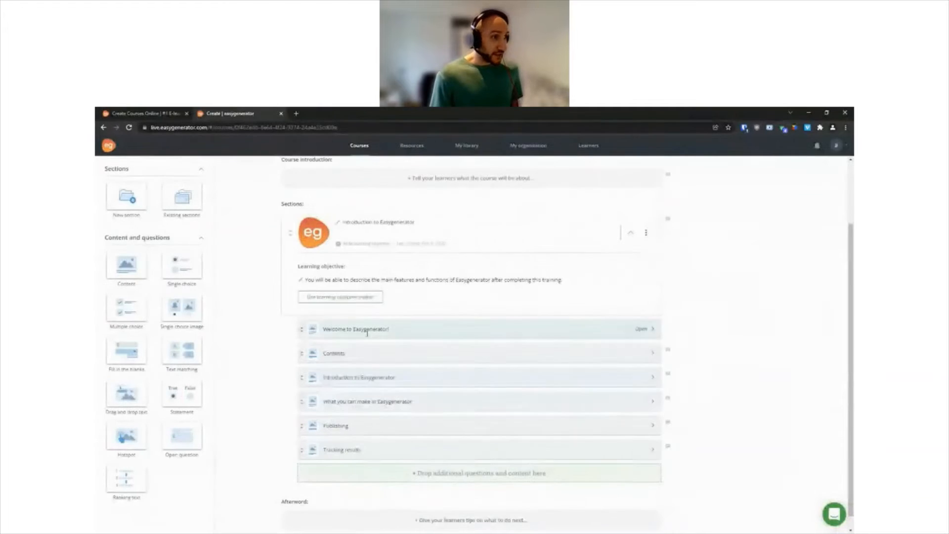
click(639, 426)
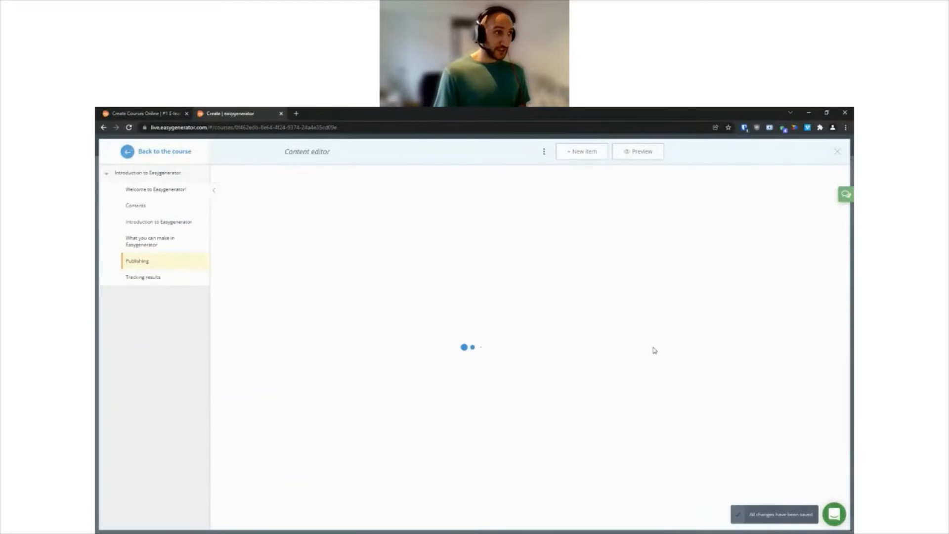
scroll(662, 311, down, 1)
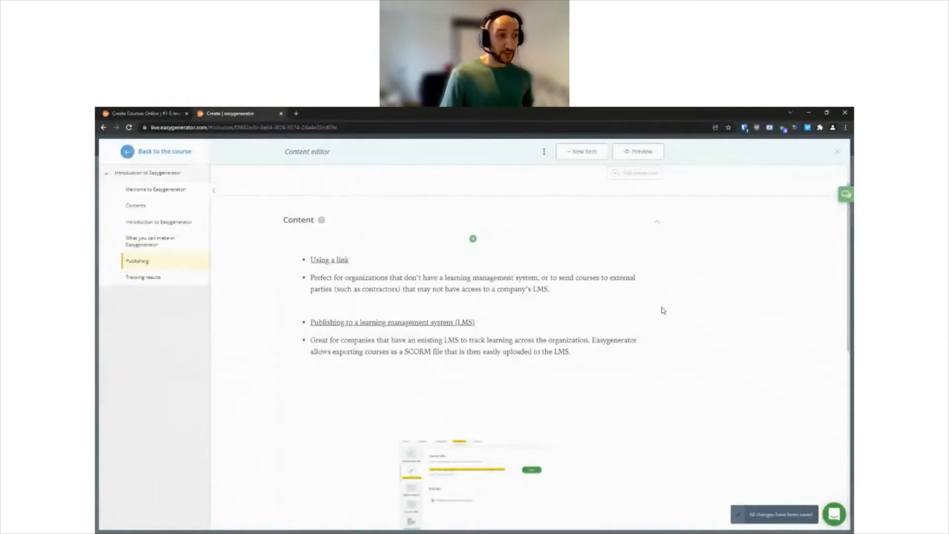
Step: Resize the Course URL and Publish to LMS screenshots on the Publishing page so they fill their image blocks
scroll(663, 311, down, 2)
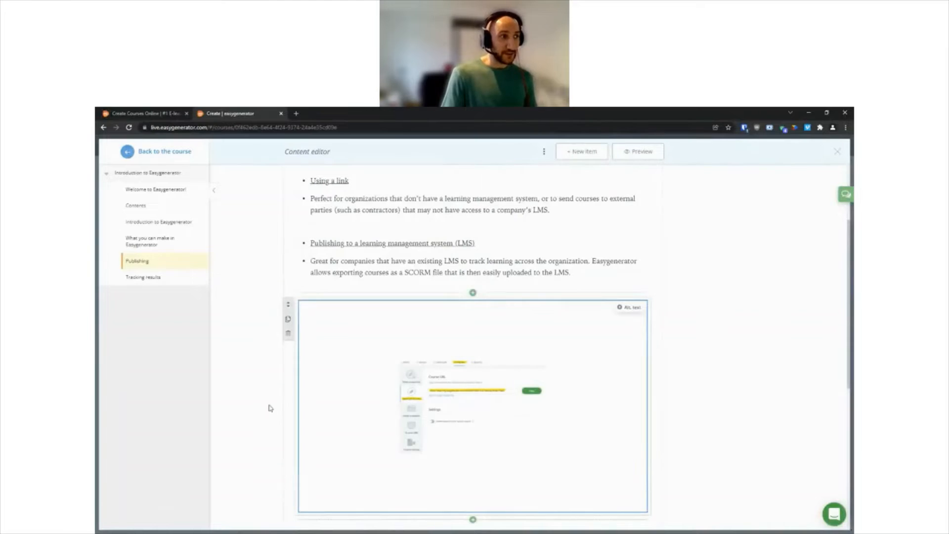
scroll(304, 351, down, 3)
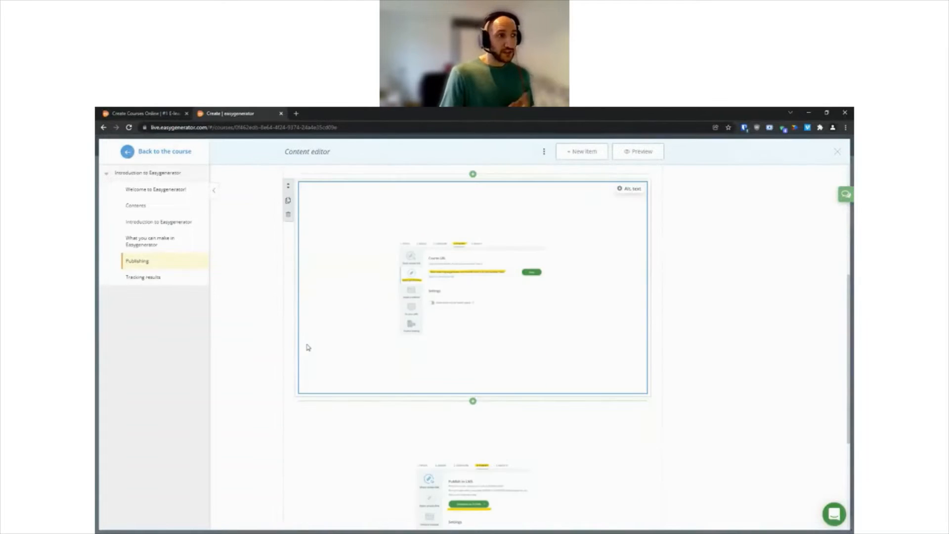
click(430, 265)
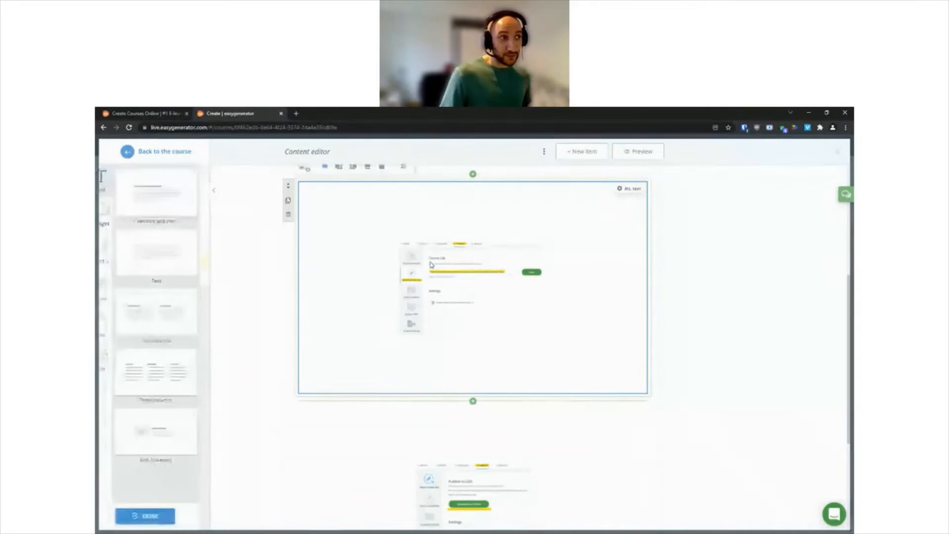
scroll(415, 203, up, 1)
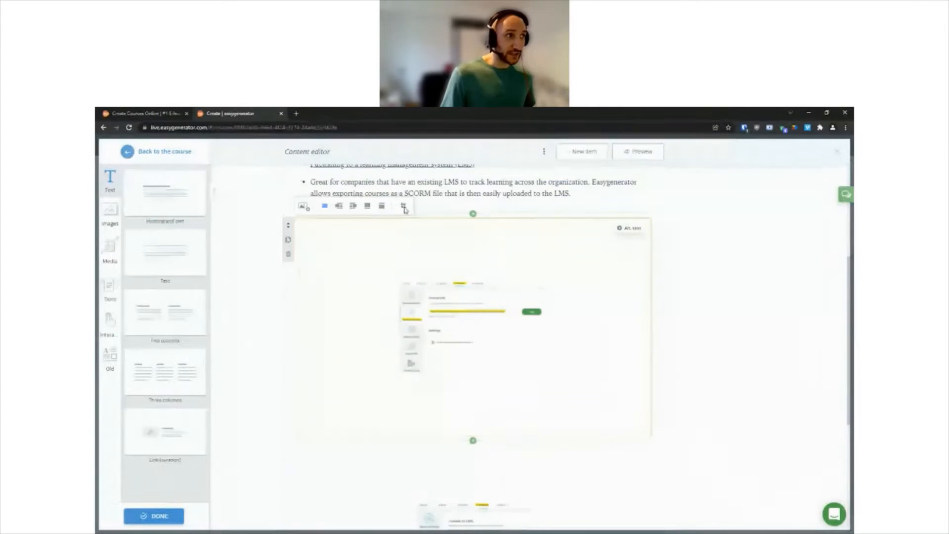
click(403, 208)
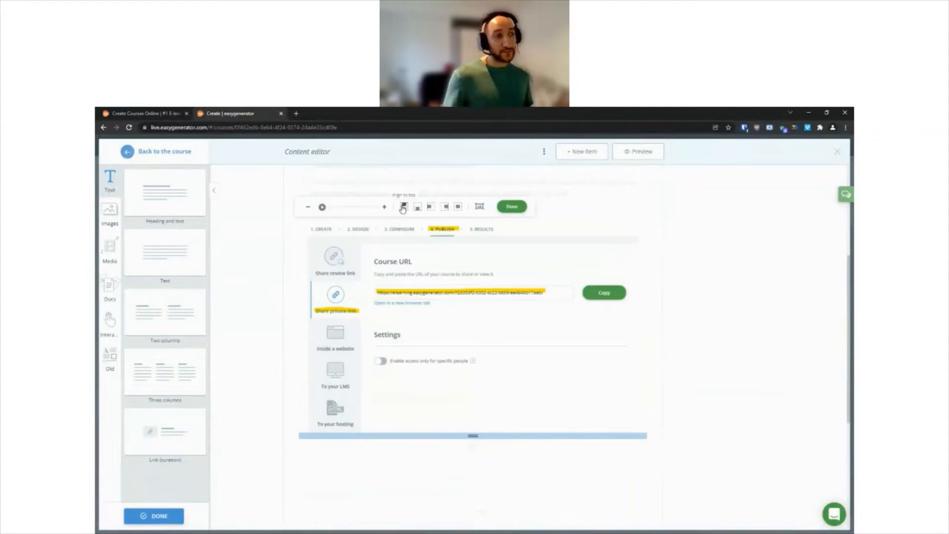
click(511, 207)
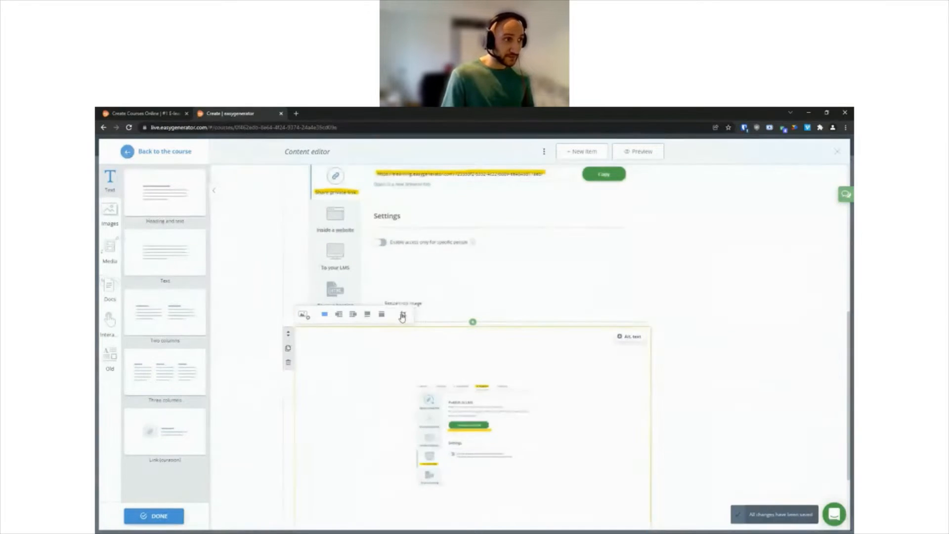
click(403, 314)
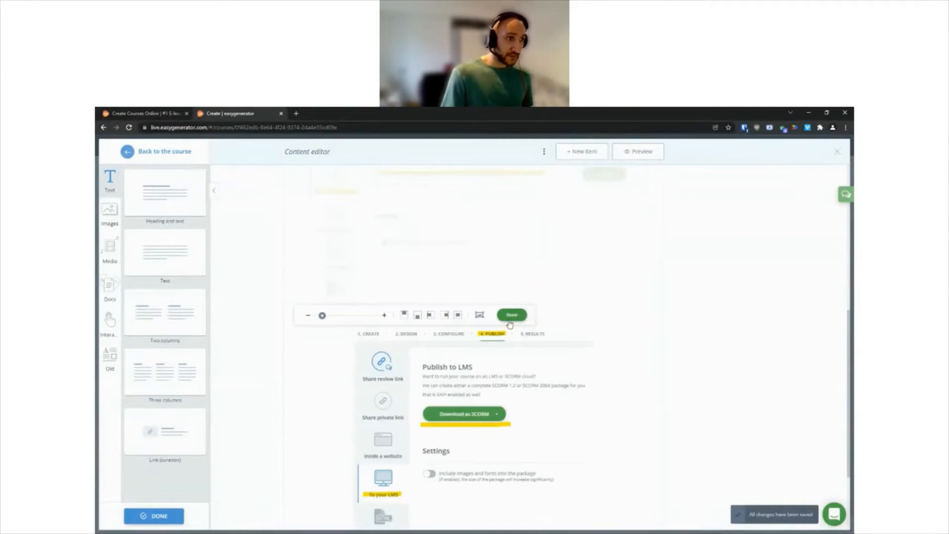
click(510, 320)
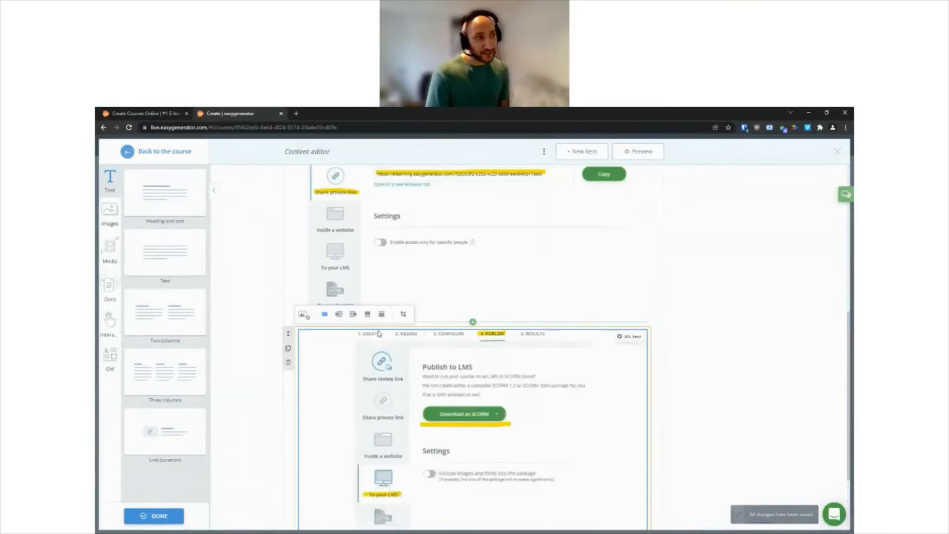
Step: Remove the bullets from all lines in the "Using a link" and "Publishing to a learning management system (LMS)" text blocks
scroll(346, 316, up, 8)
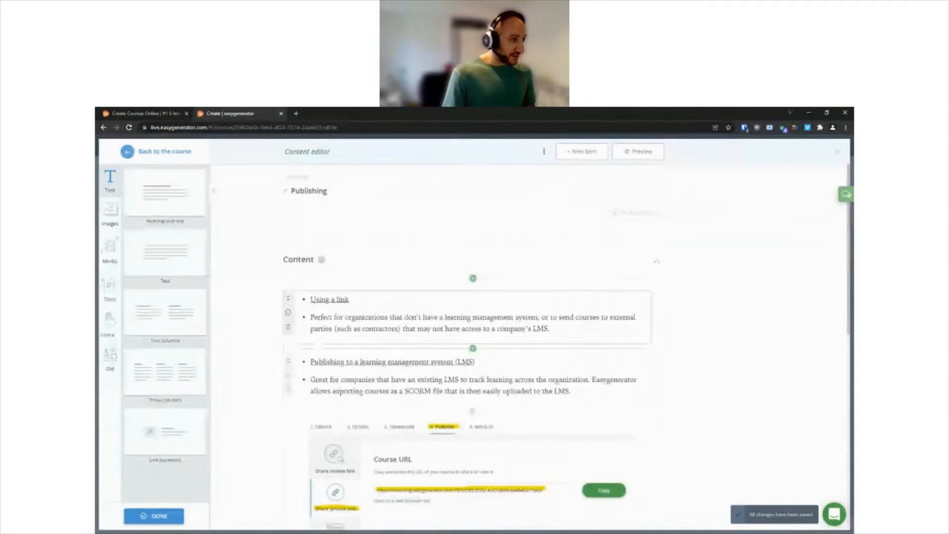
click(309, 299)
key(BackSpace)
click(310, 319)
key(BackSpace)
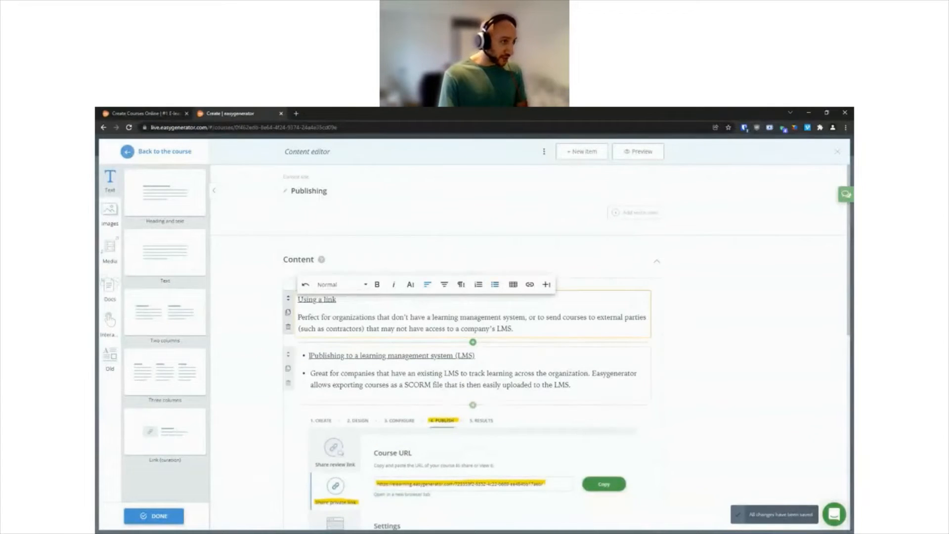
click(311, 356)
key(BackSpace)
click(310, 374)
key(BackSpace)
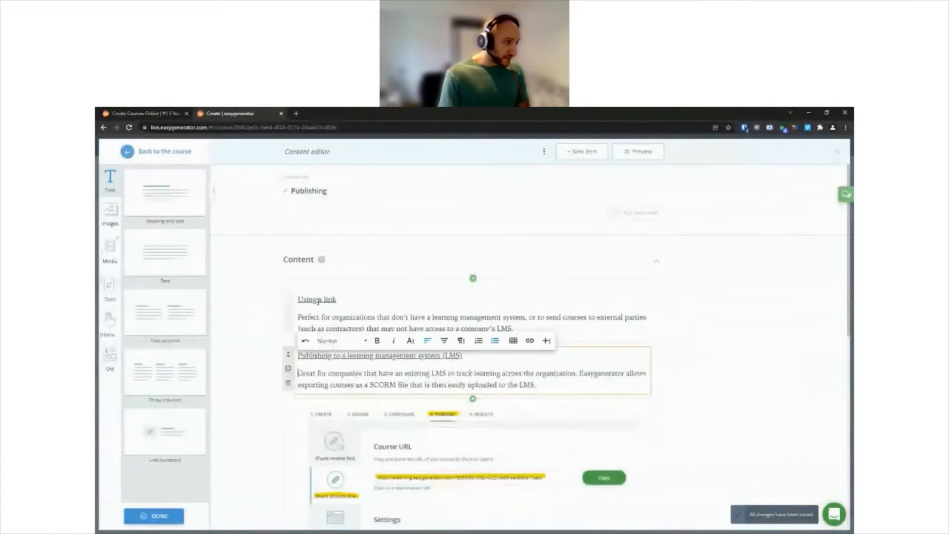
Step: Format the "Using a link" line as Heading 2
click(337, 299)
drag(337, 299, 298, 299)
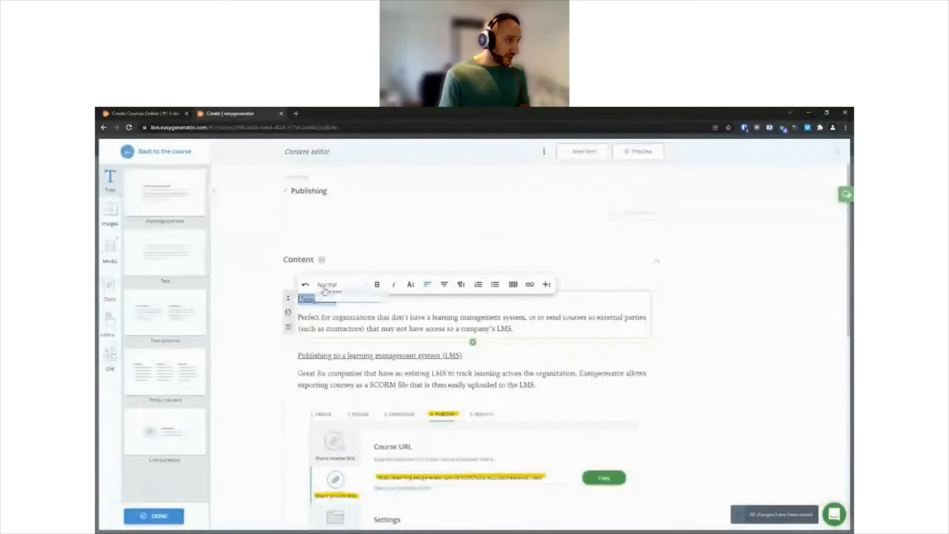
click(341, 284)
click(333, 337)
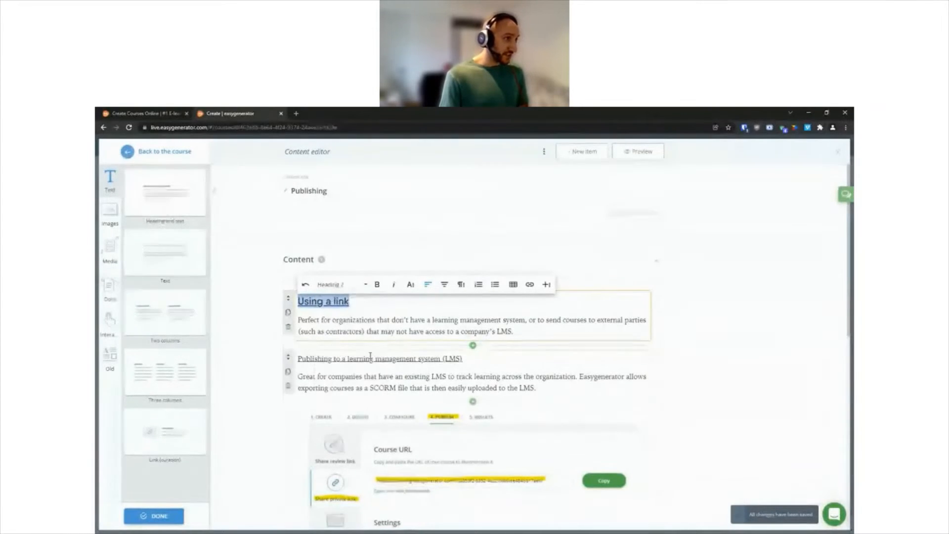
Step: Format the "Publishing to a learning management system (LMS)" line as Heading 2
click(462, 358)
drag(462, 358, 297, 359)
click(339, 346)
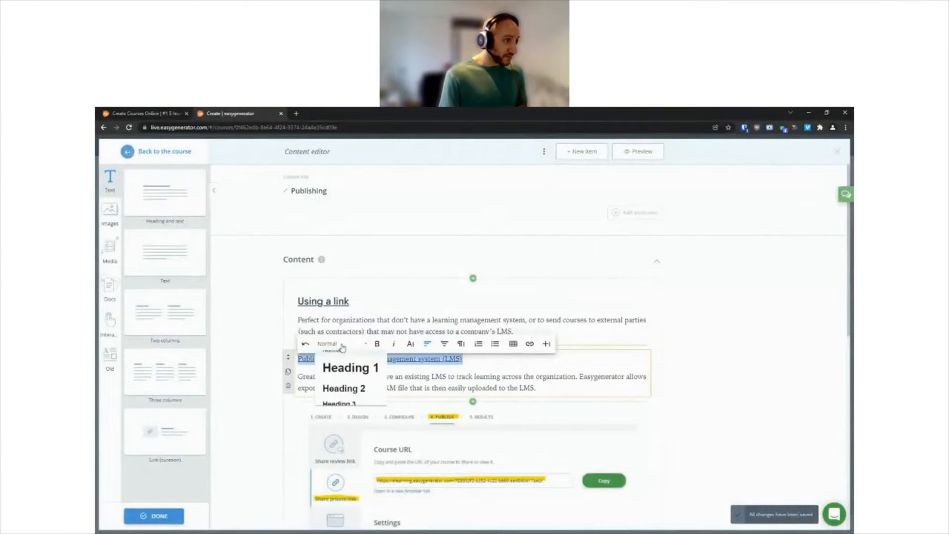
click(341, 396)
click(255, 365)
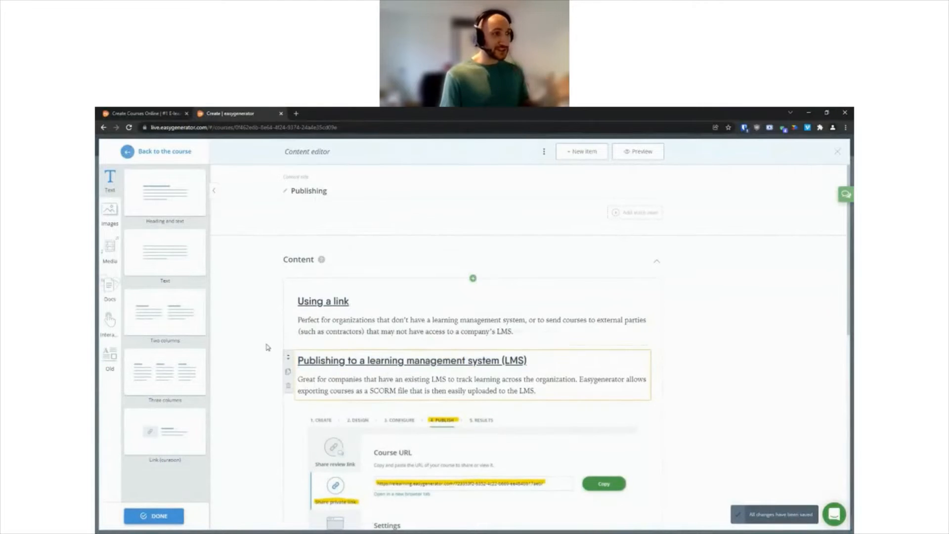
Step: Move the Course URL screenshot directly below the "Using a link" text block, above the "Publishing to a learning management system (LMS)" block
scroll(259, 348, down, 1)
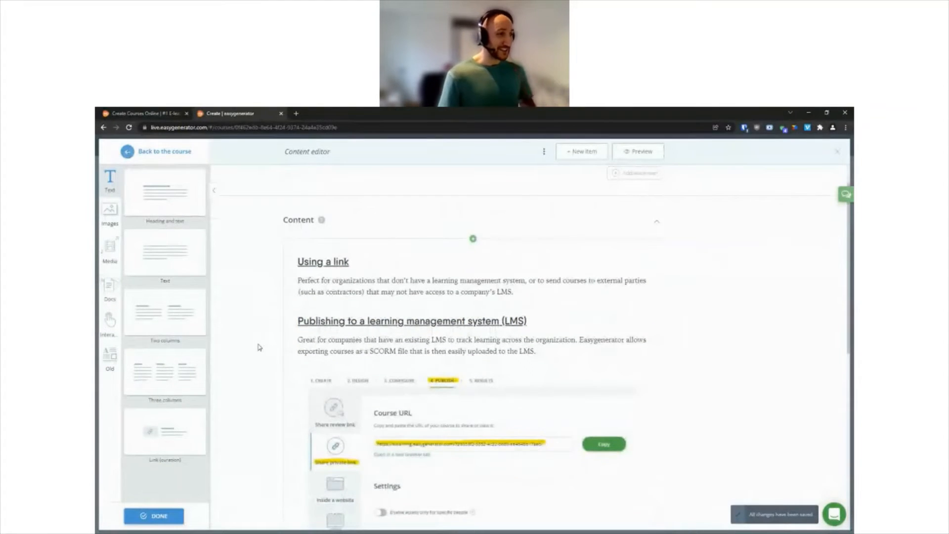
mouse_move(290, 376)
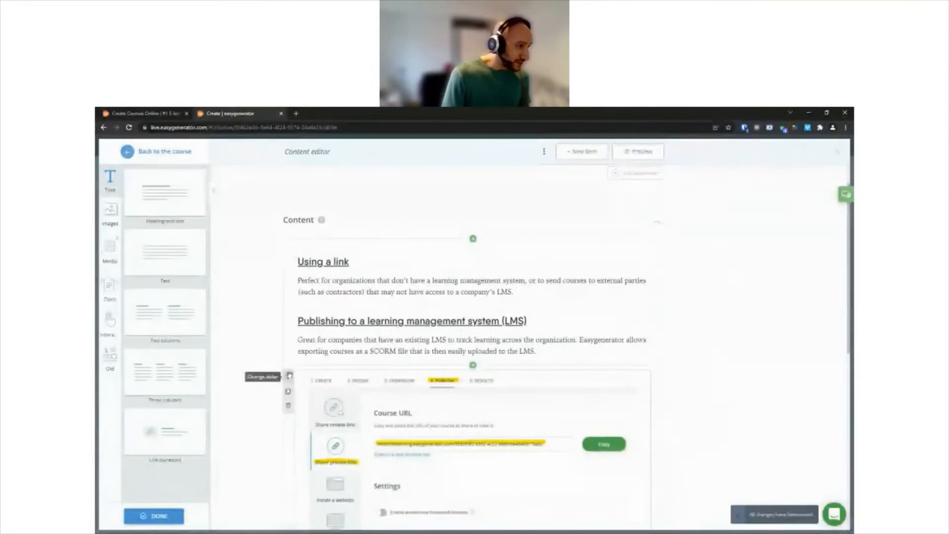
drag(290, 375, 294, 279)
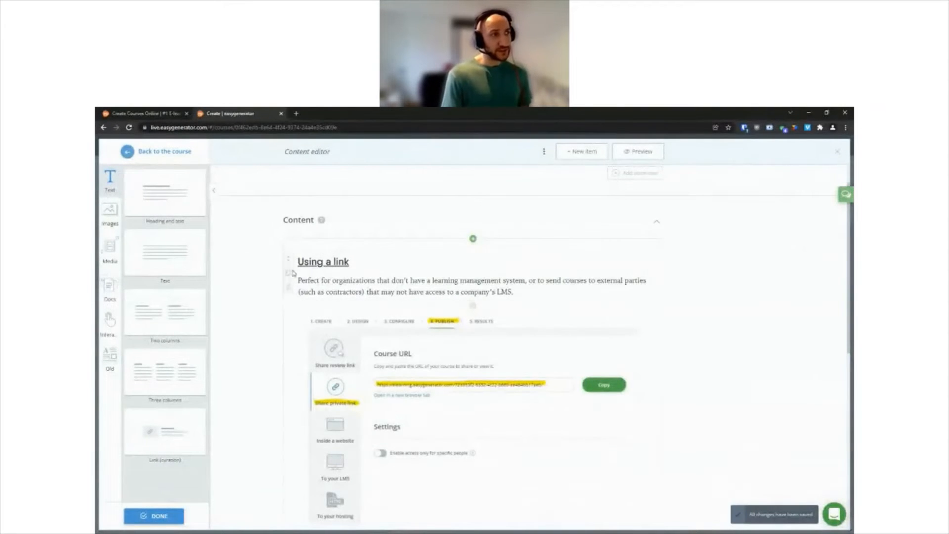
scroll(413, 354, down, 1)
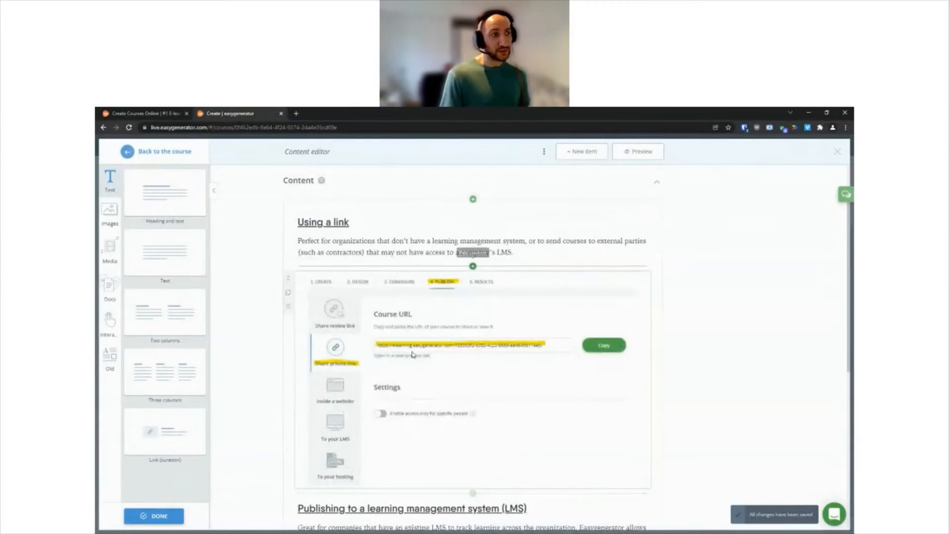
scroll(402, 341, down, 5)
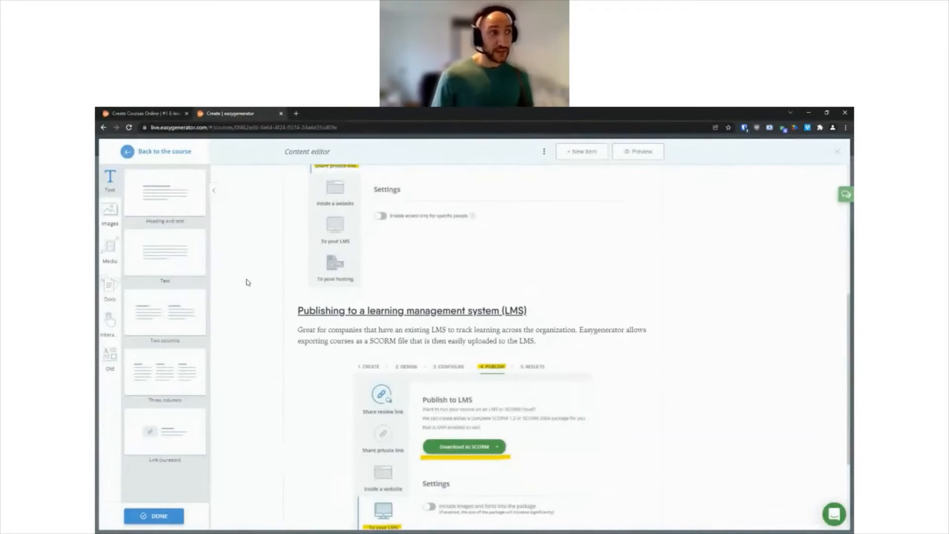
scroll(250, 284, up, 5)
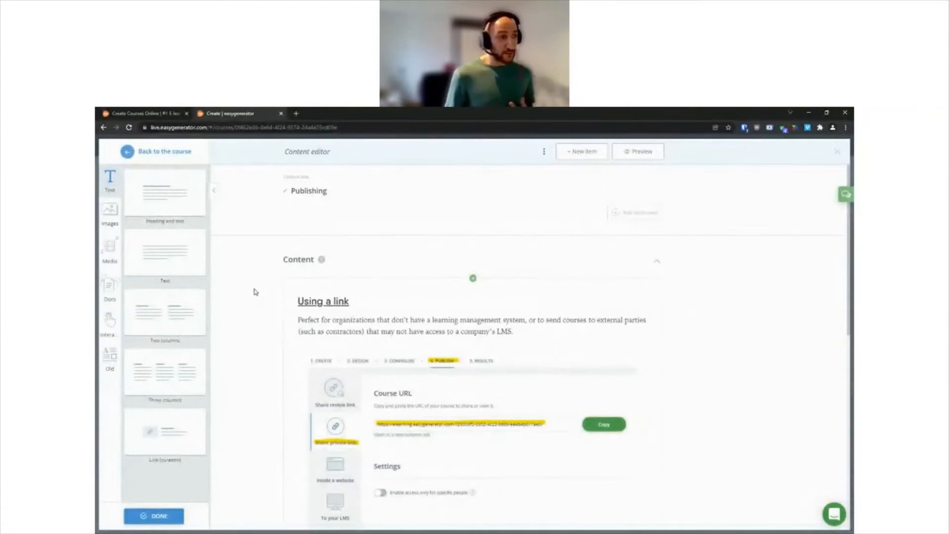
Step: Try out a single video block above the "Using a link" text block on the Publishing page and delete it
click(110, 248)
drag(150, 194, 367, 296)
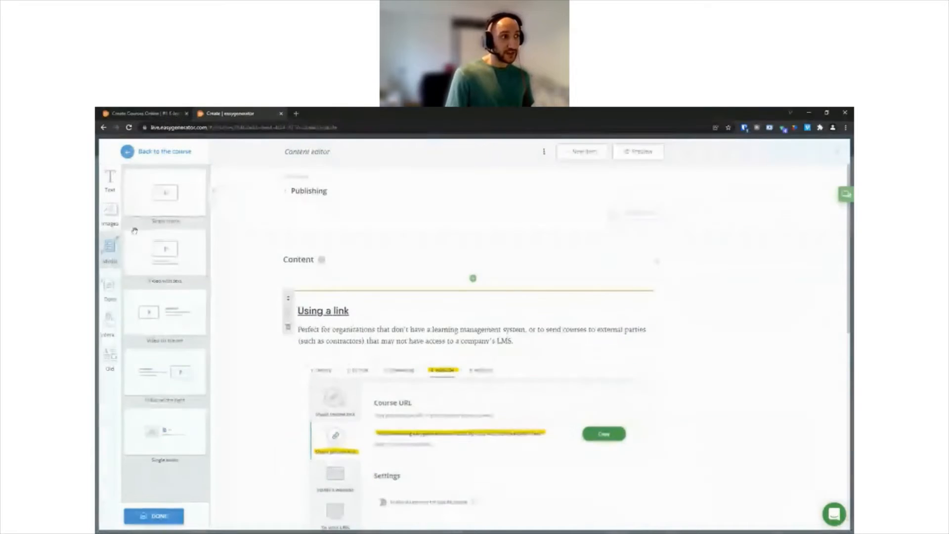
scroll(295, 320, down, 1)
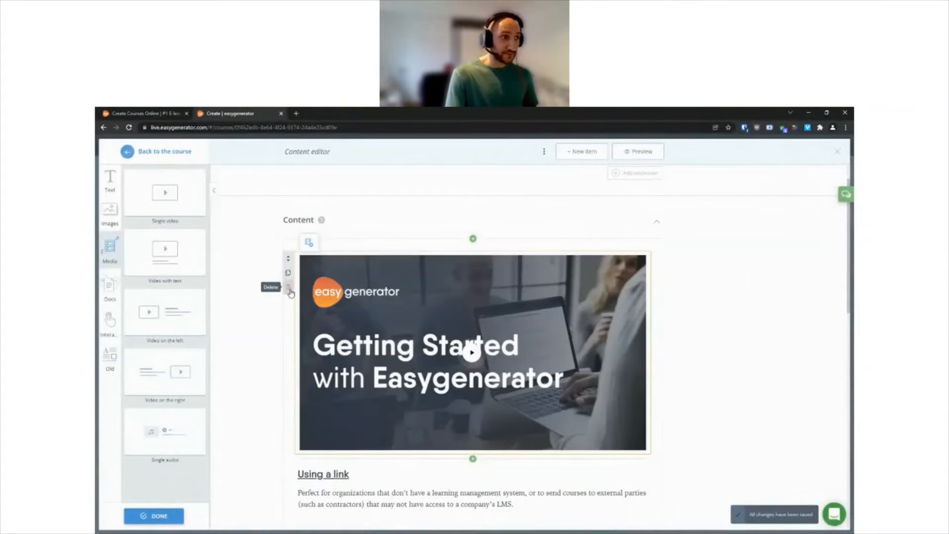
click(289, 289)
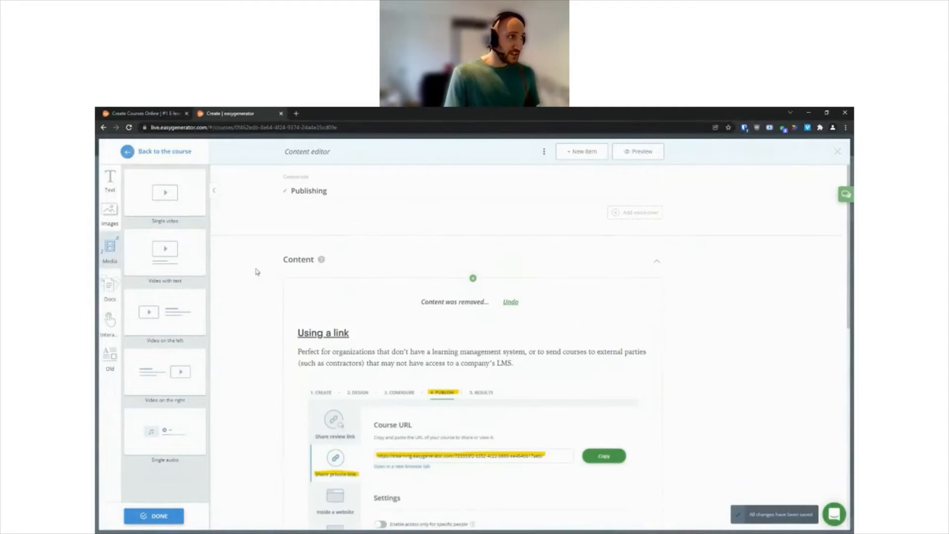
Step: Retype the end of "learning curve" in the E-learning course row's "Best for" cell on the "What you can make in Easygenerator" page
click(167, 155)
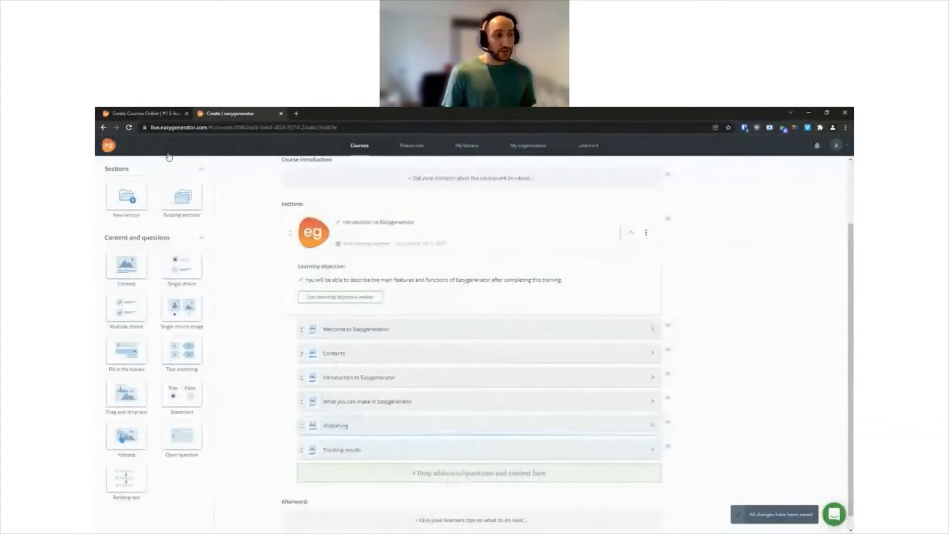
click(641, 402)
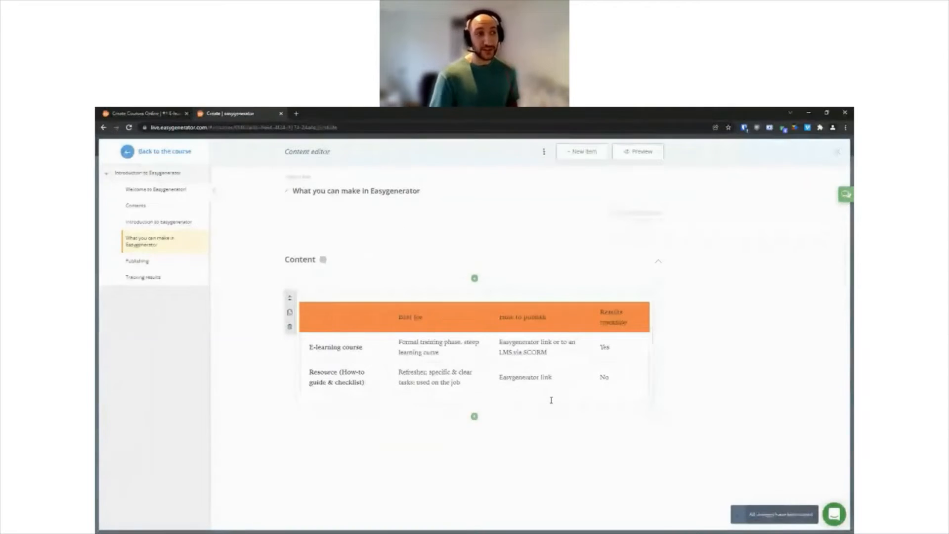
click(458, 351)
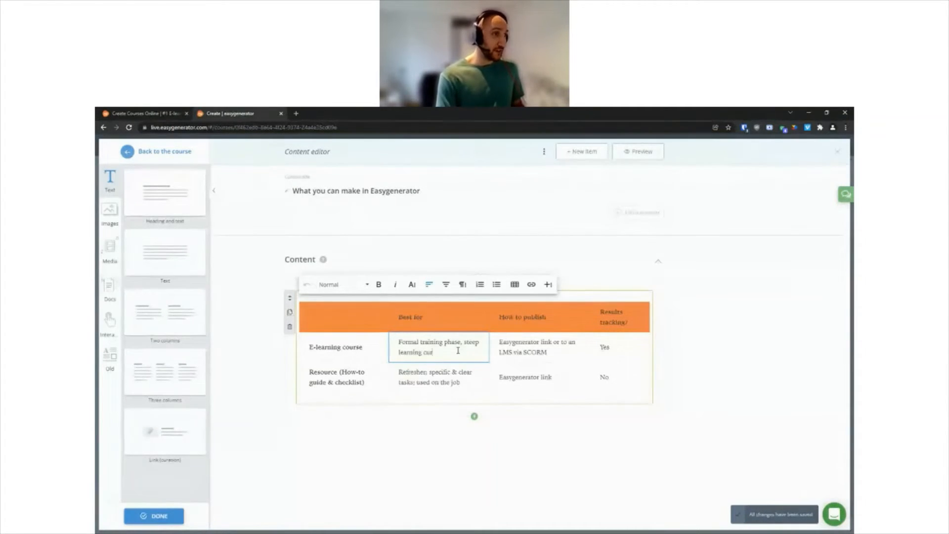
text(curve)
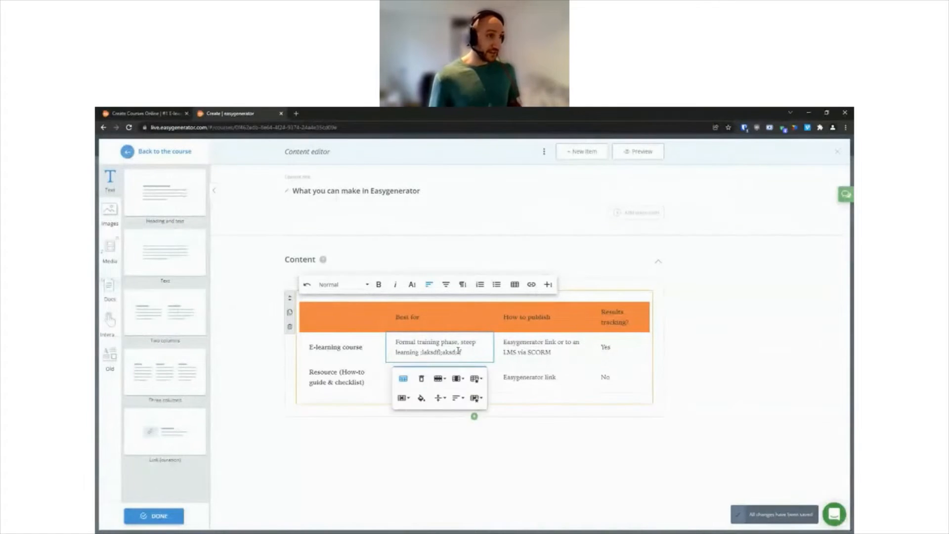
click(248, 322)
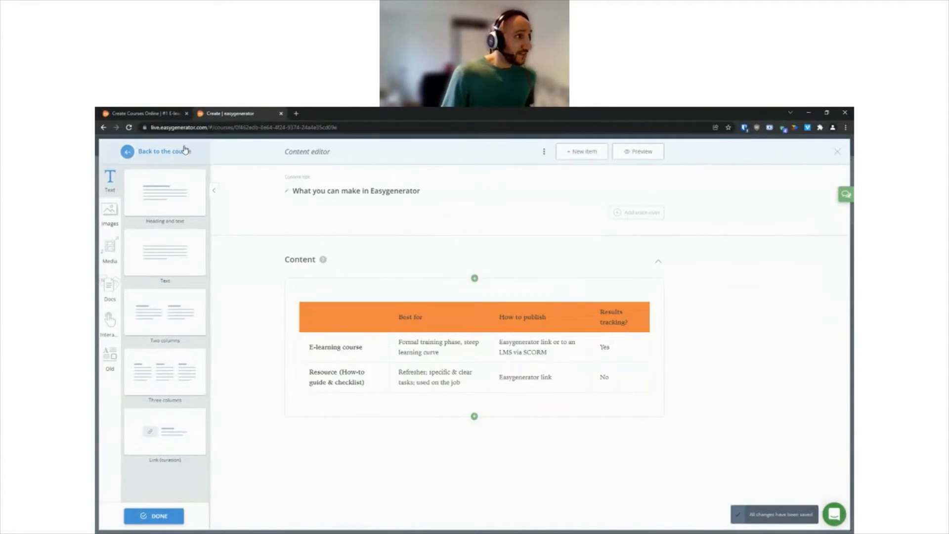
Step: Return to the course outline and delete the "Welcome to Easygenerator!" content item from the section
click(184, 151)
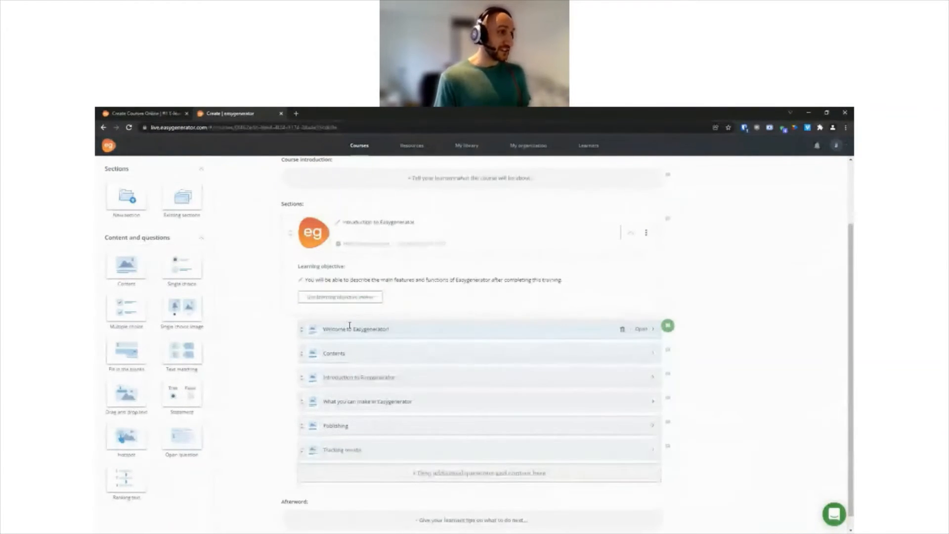
click(623, 330)
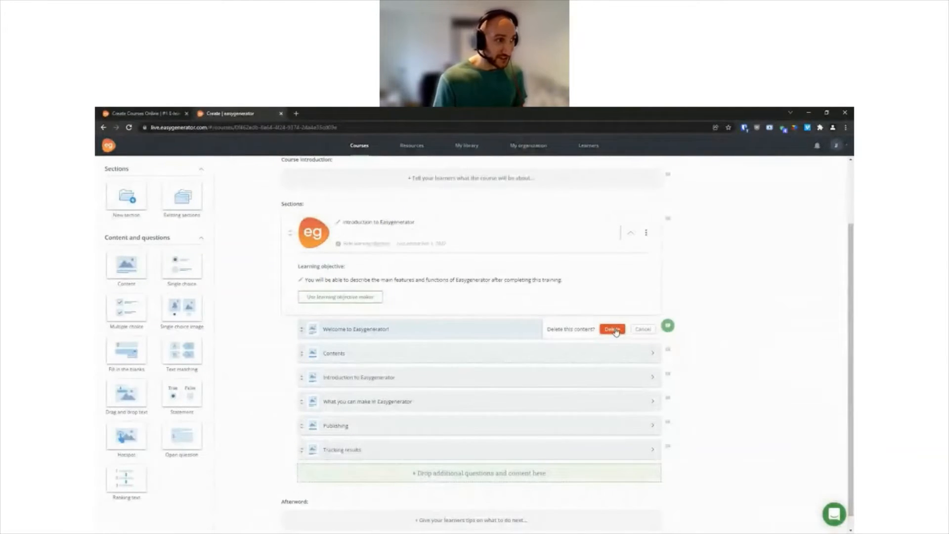
click(612, 330)
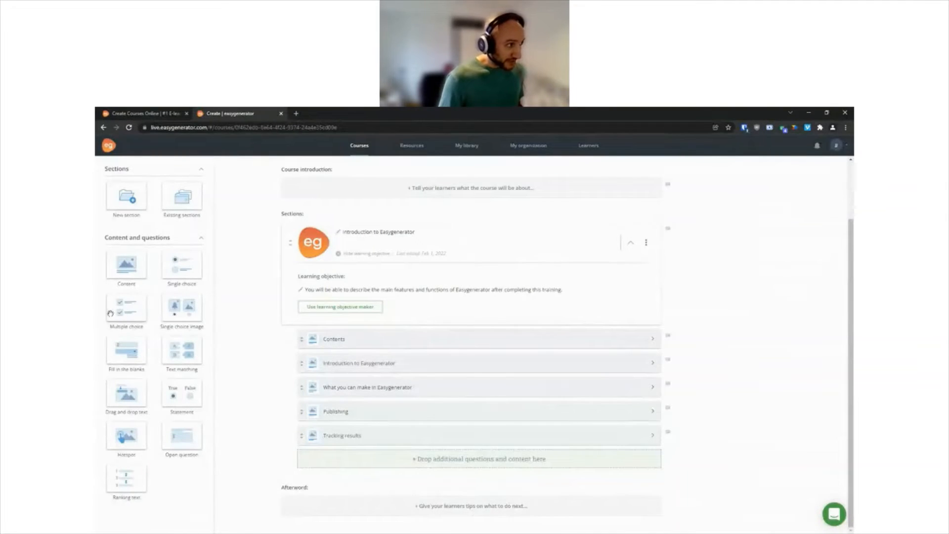
Step: Add a multiple choice question between Publishing and Tracking results, titled "How can you publish courses created in Easygenerator?"
drag(119, 304, 334, 424)
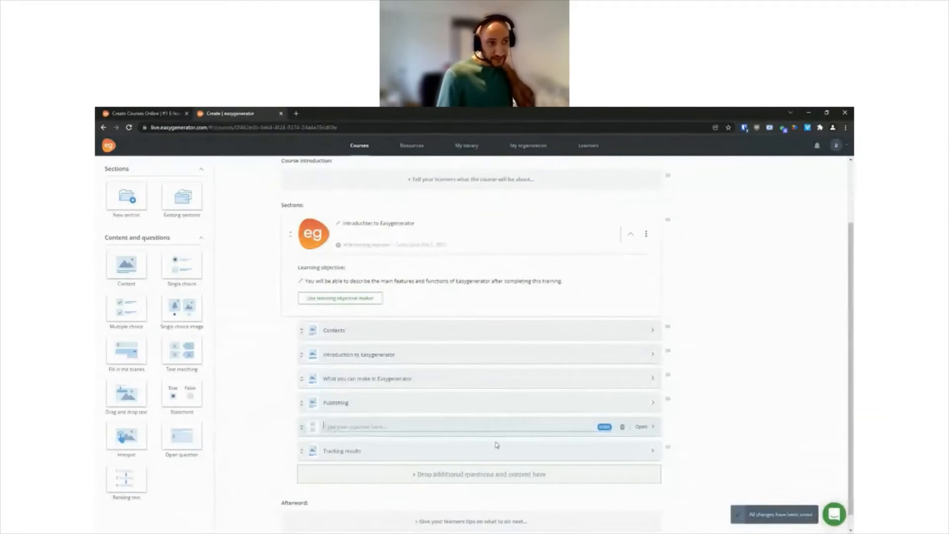
click(641, 428)
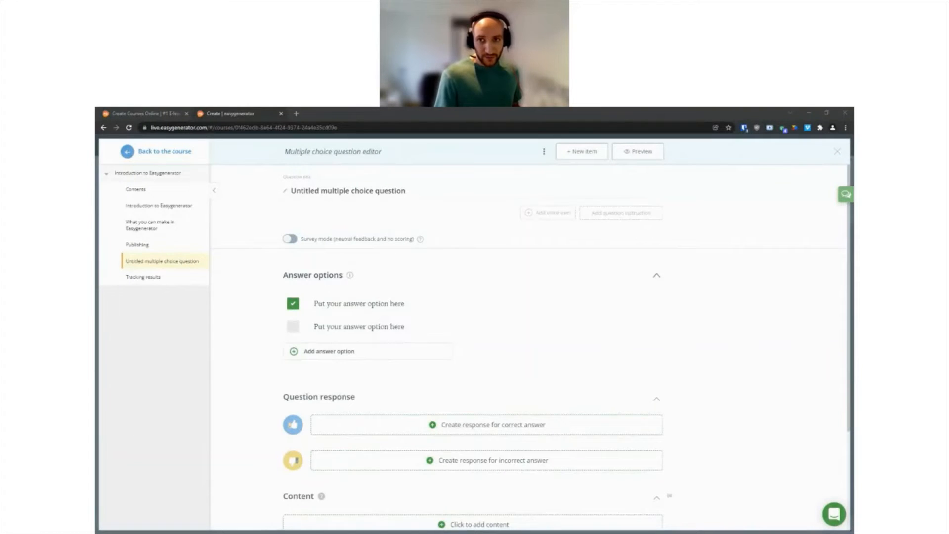
click(421, 190)
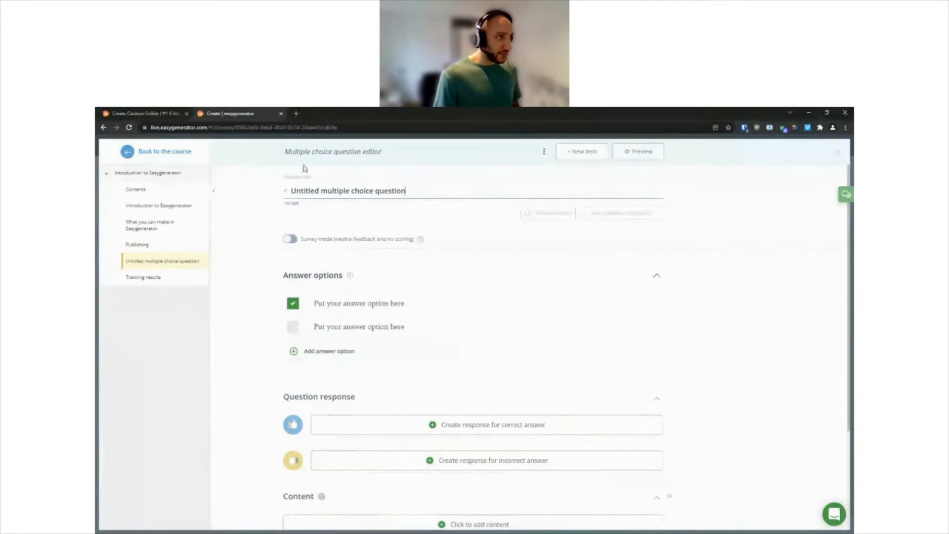
text(How can you publish courses created in Easygenerator?)
key(BackSpace)
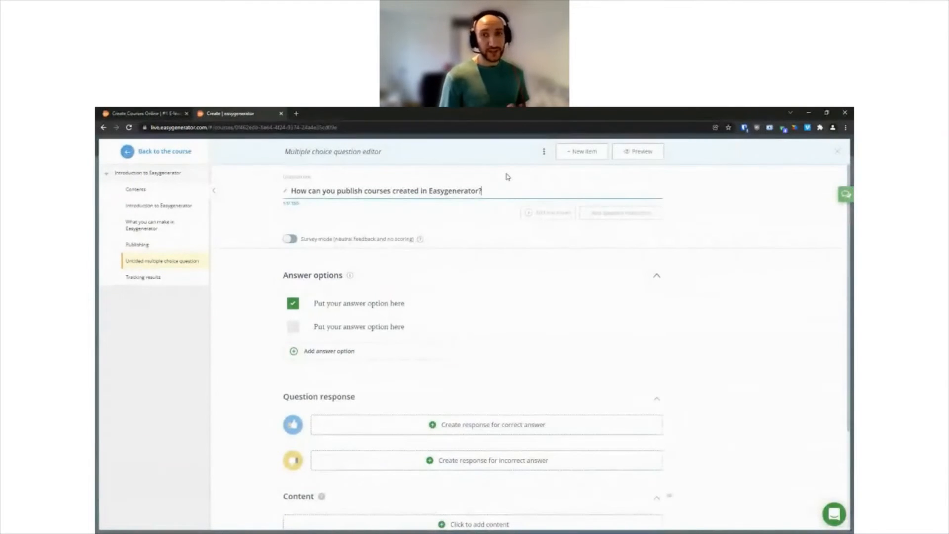
click(622, 214)
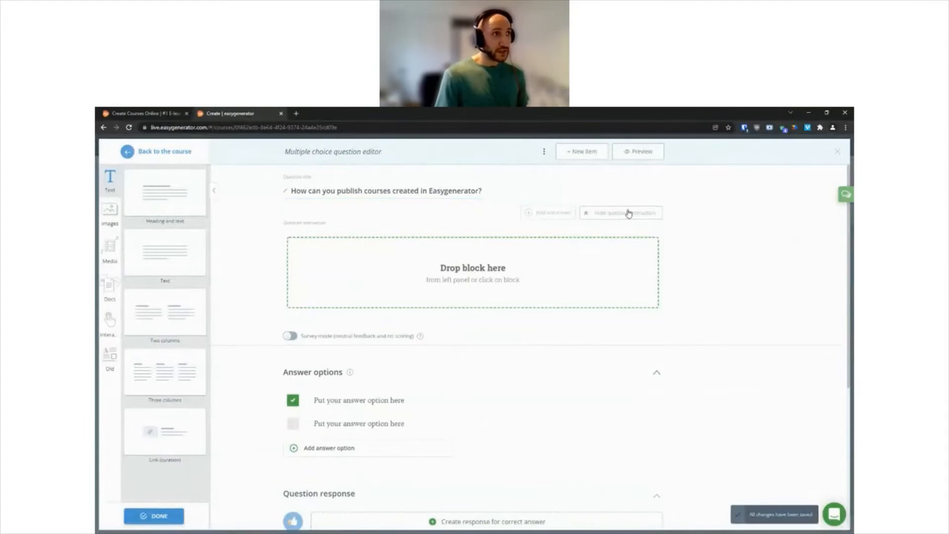
click(627, 214)
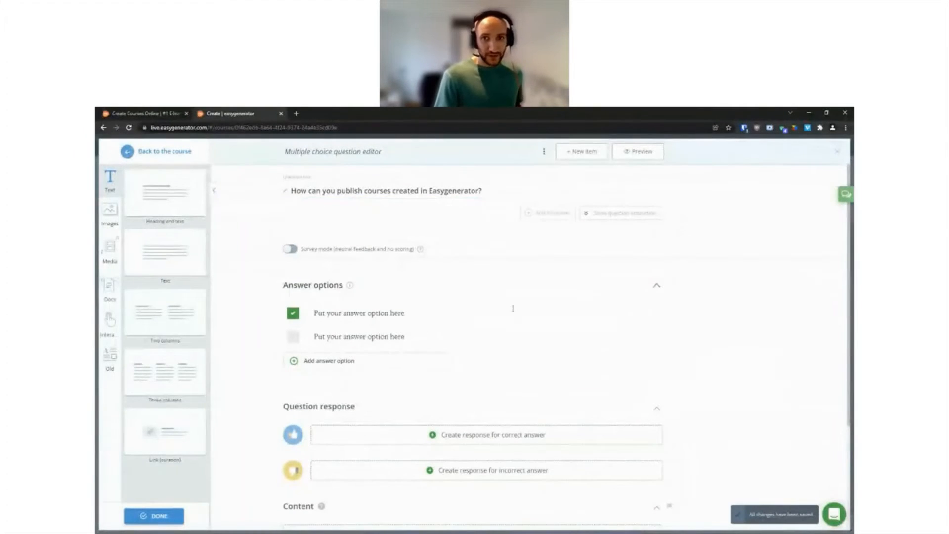
Step: Enter the answer options "Private link", "To a learning management system" and "Export as a printable PDF", marking the first two as correct
click(374, 313)
text(Private link)
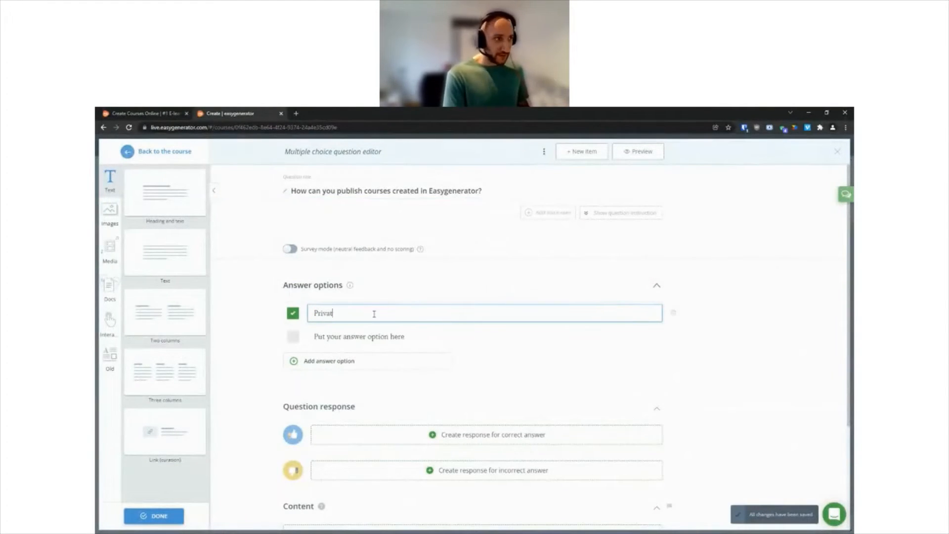
click(392, 331)
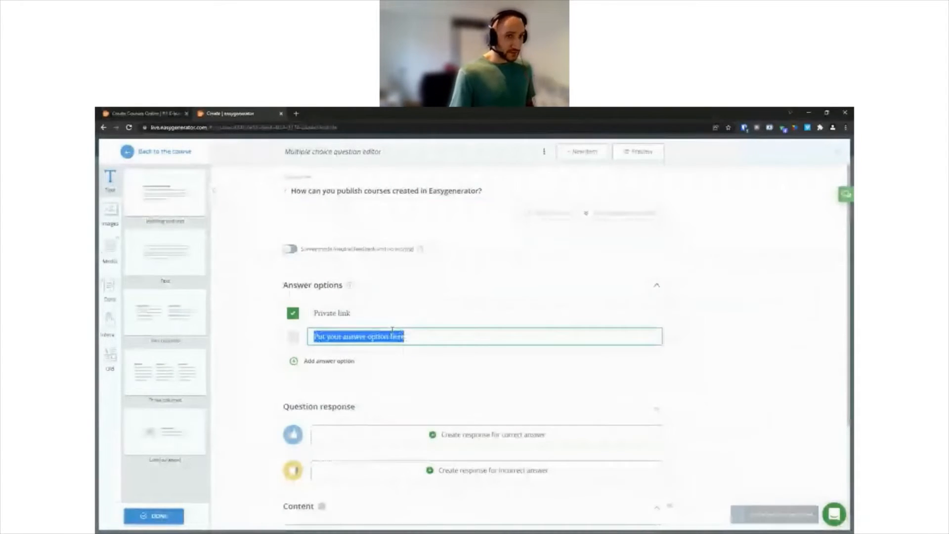
text(To a learning man)
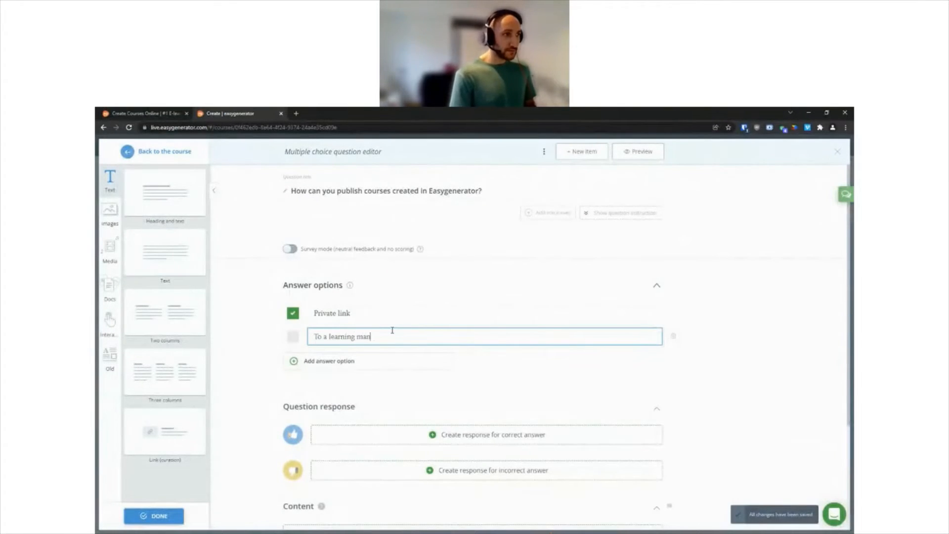
text(agement system)
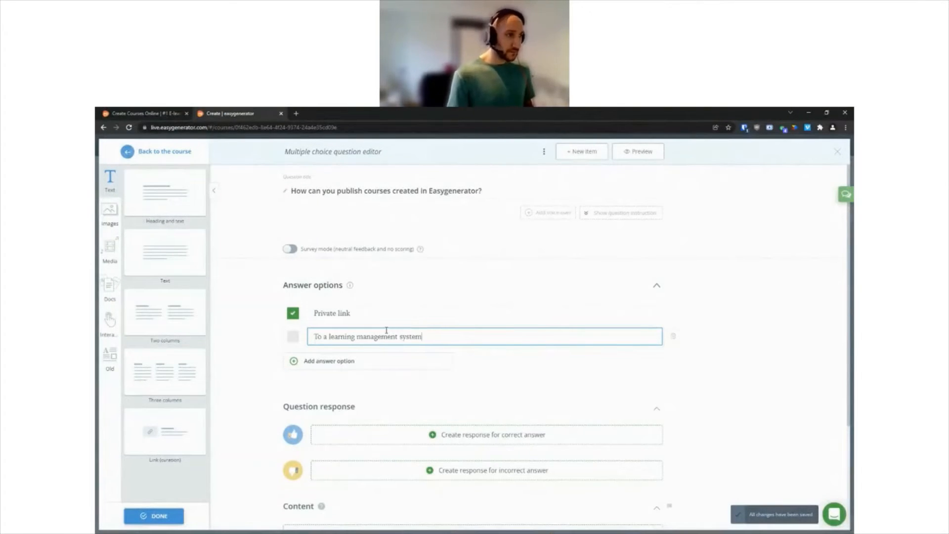
click(349, 360)
text(Export a)
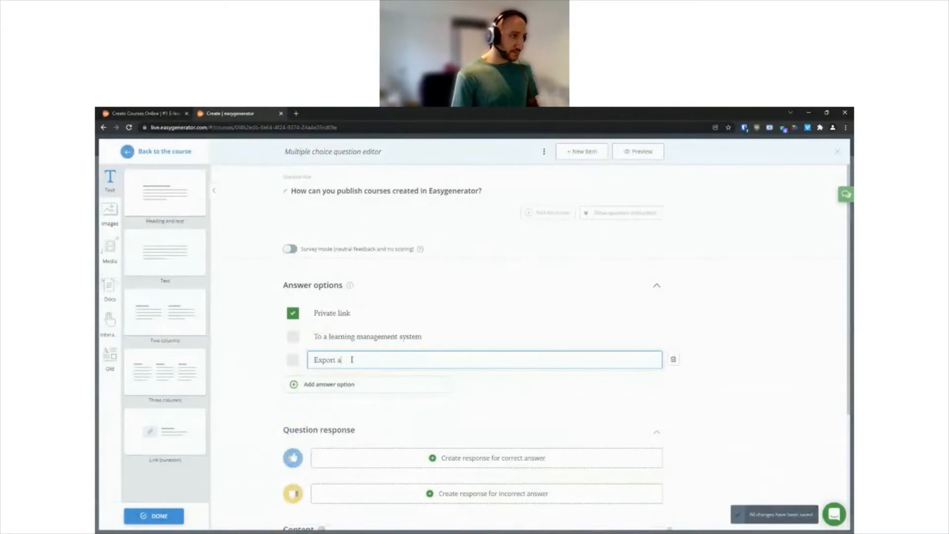
text(s a printable PDF)
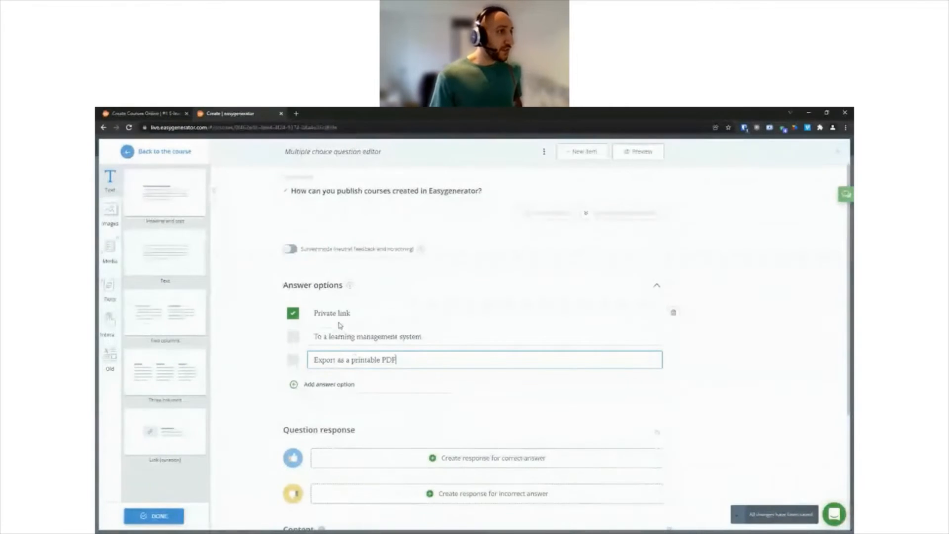
click(293, 337)
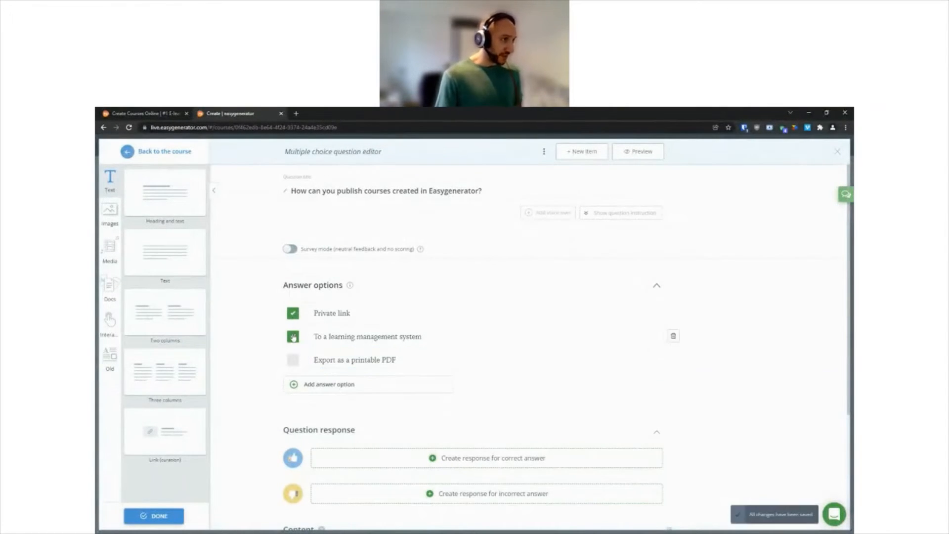
Step: Append "(check all that apply)" to the end of the multiple choice question's title
click(524, 189)
text((check all that apply))
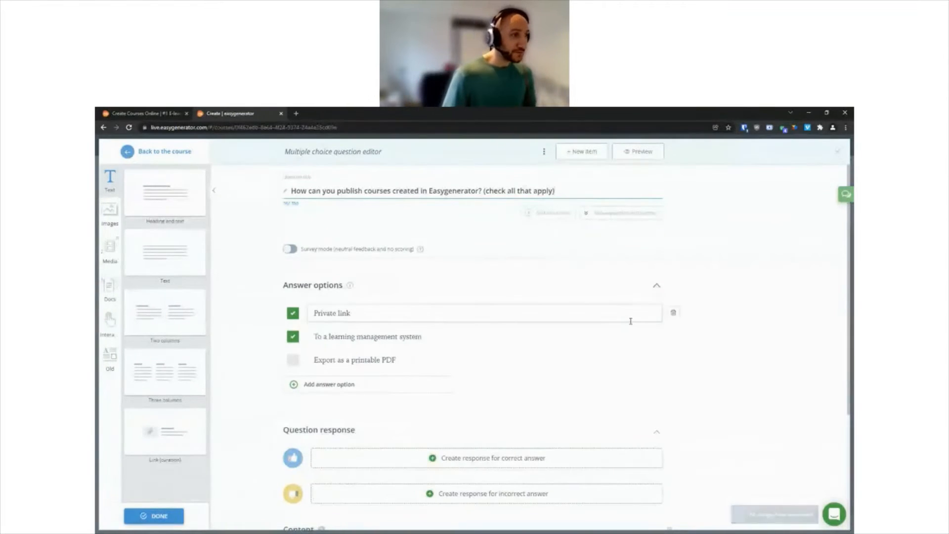
Step: Write the correct-answer response "Great job! Publishing courses via a private link or as a SCORM file to use in a learning management system are both possible"
scroll(626, 317, down, 1)
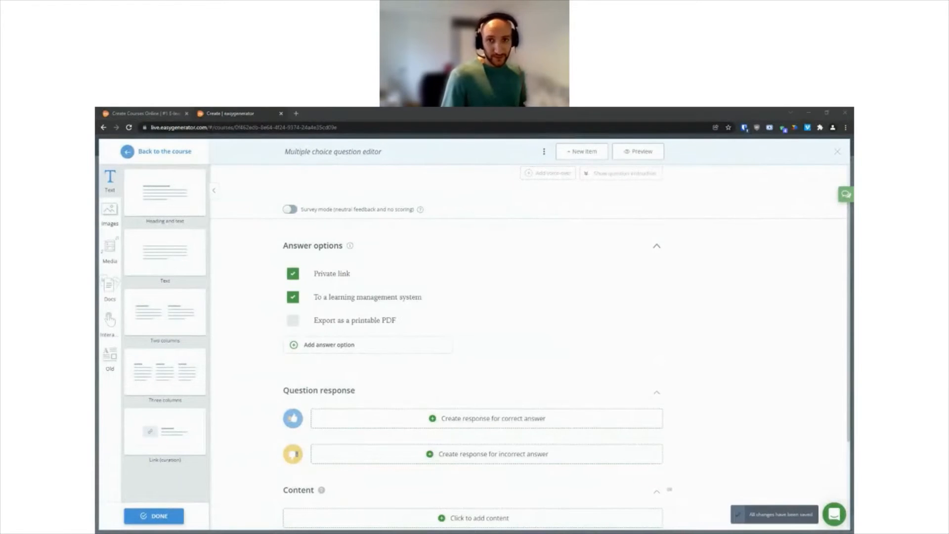
click(374, 425)
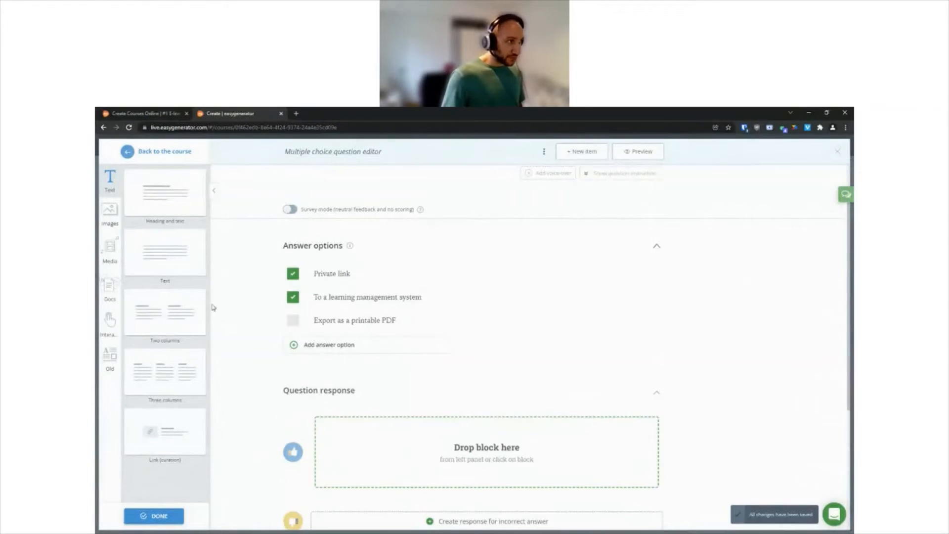
drag(150, 257, 371, 451)
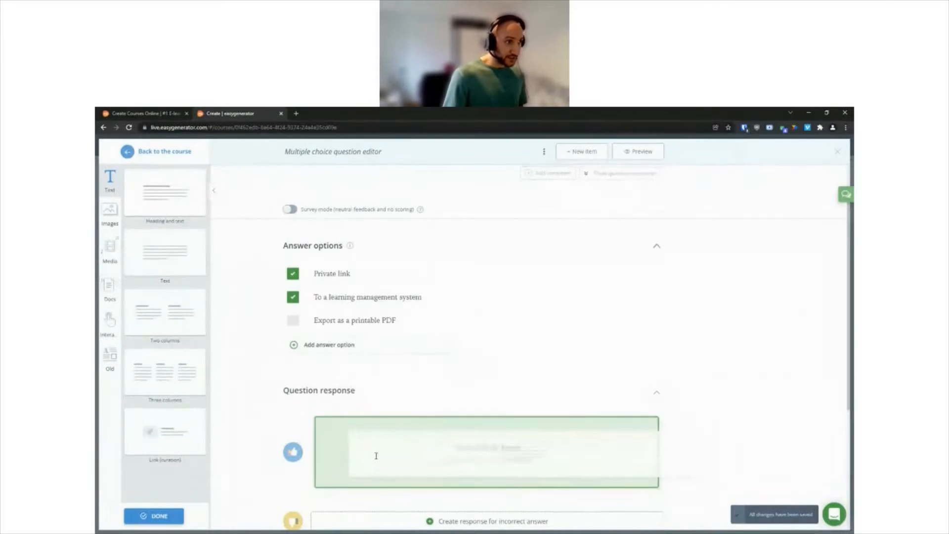
scroll(379, 434, down, 2)
triple_click(382, 363)
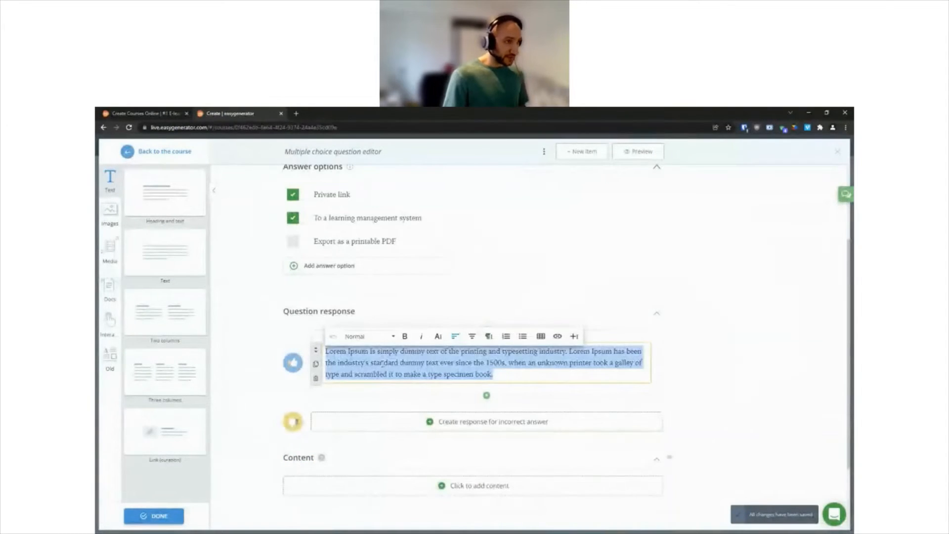
text(Great job! Publishing courses via a private link or as a SCORM file to use in a learning management system are both possible)
click(746, 338)
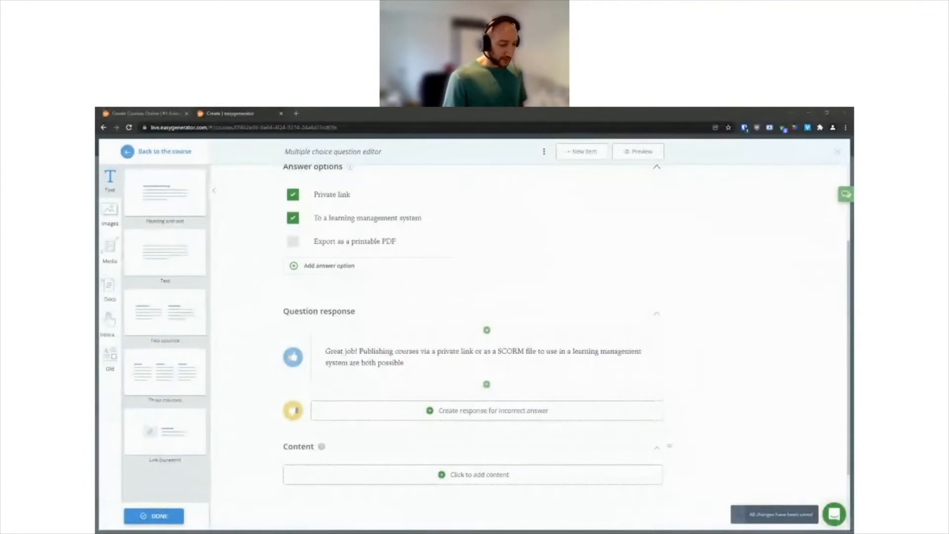
Step: Write the incorrect-answer response "Not quite! Easygenerator courses can be published via a private link and via a SCORM file if you are using a learning management system."
click(435, 410)
drag(198, 285, 374, 435)
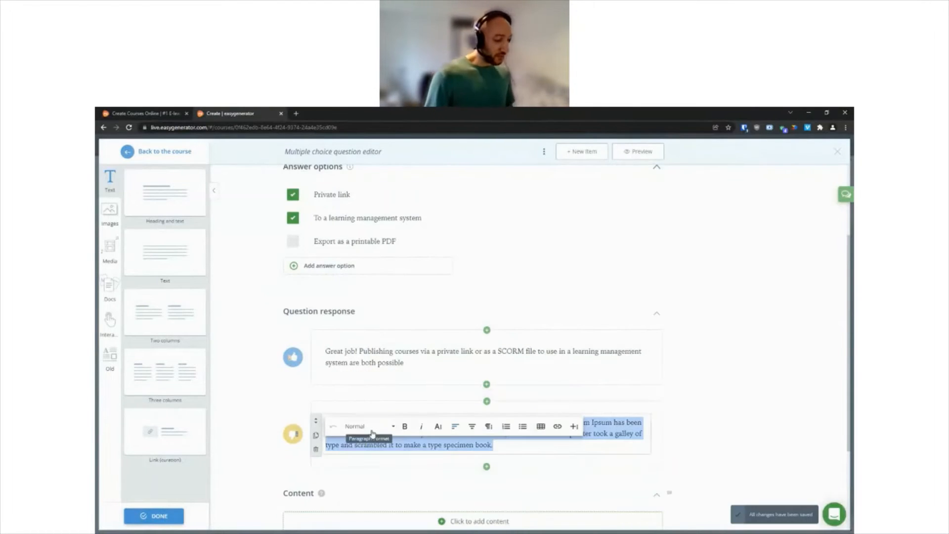
click(721, 395)
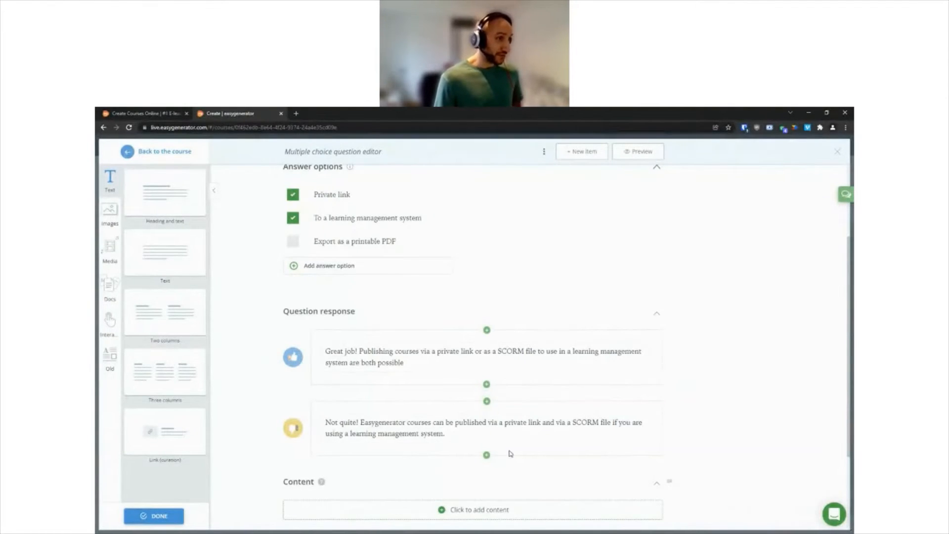
Step: Return to the course outline and add a new section below the "Introduction to Easygenerator" section
scroll(638, 270, up, 3)
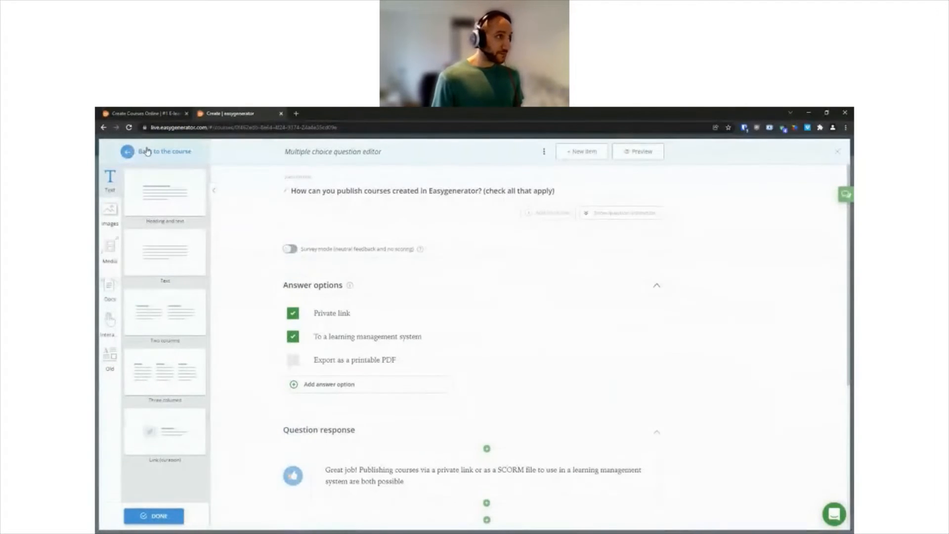
click(147, 151)
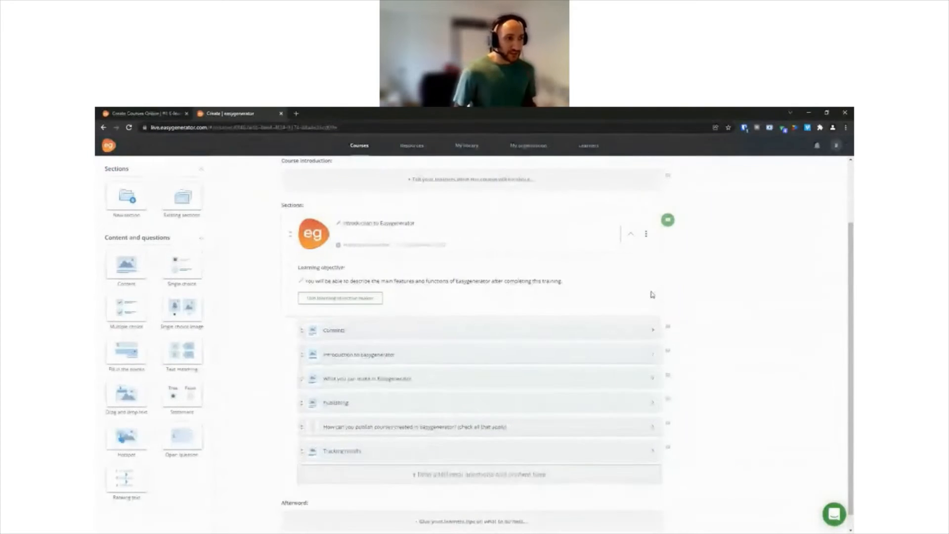
mouse_move(187, 345)
mouse_down()
mouse_move(341, 398)
mouse_move(169, 342)
mouse_up()
drag(128, 265, 105, 276)
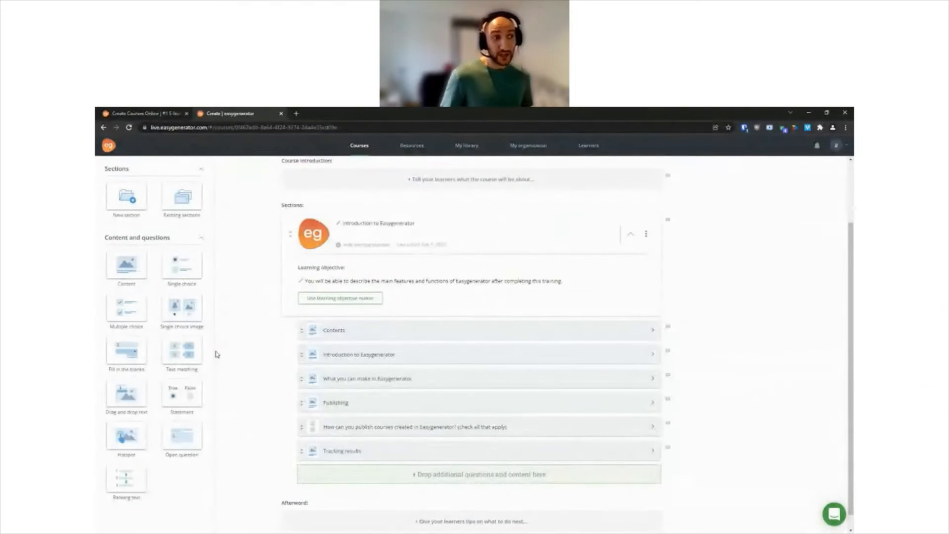
scroll(226, 357, down, 1)
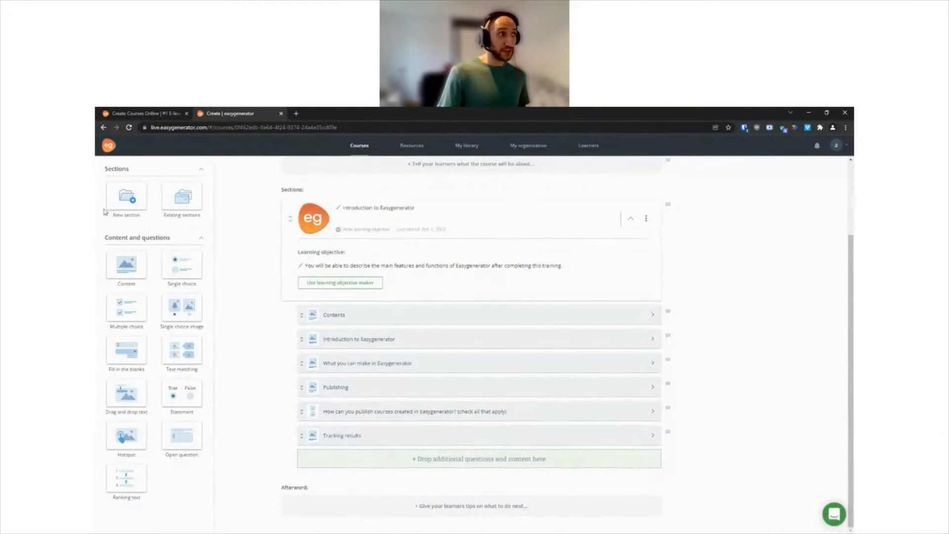
drag(123, 195, 327, 460)
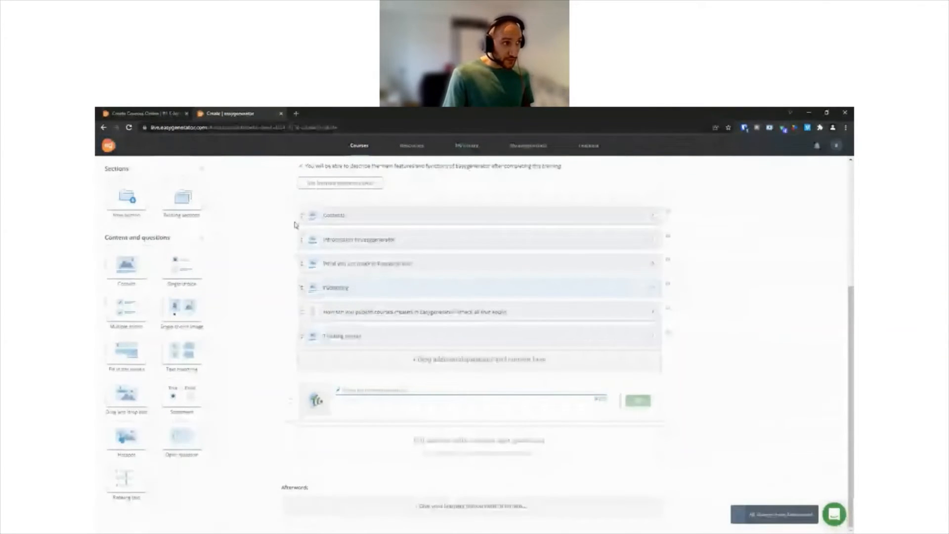
Step: Move the multiple choice question on publishing and the Tracking results item into the new untitled section
drag(303, 344, 315, 370)
drag(301, 336, 314, 454)
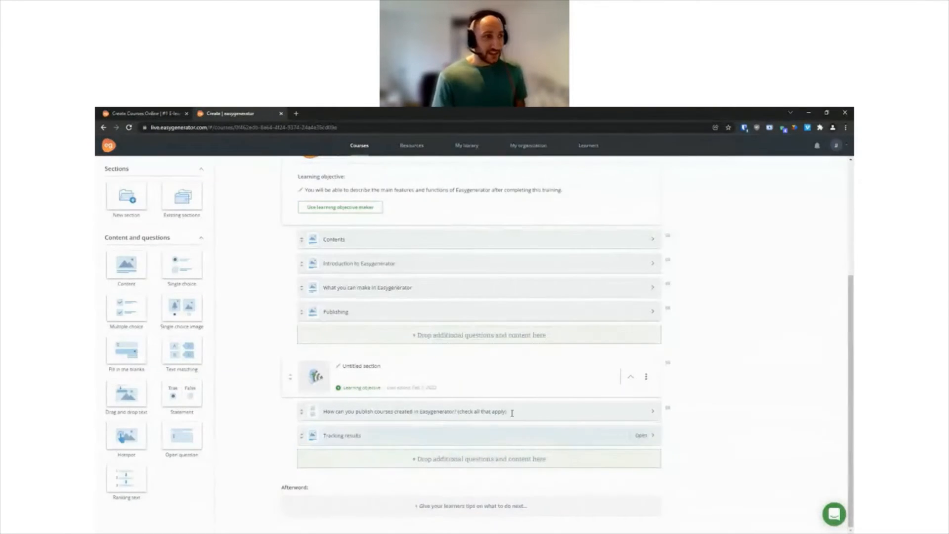
Step: Move the multiple choice question and Tracking results back into the "Introduction to Easygenerator" section, placing them above Publishing
scroll(287, 381, up, 1)
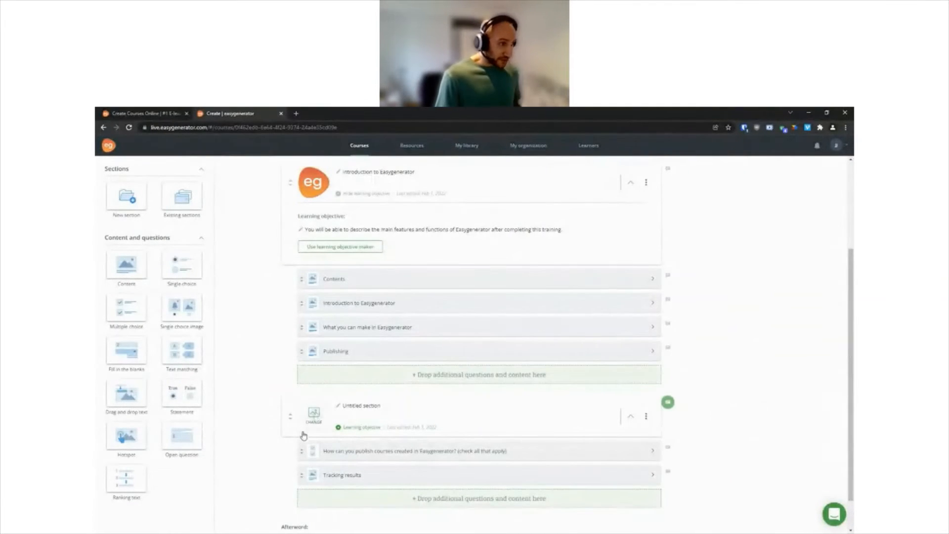
drag(302, 447, 303, 351)
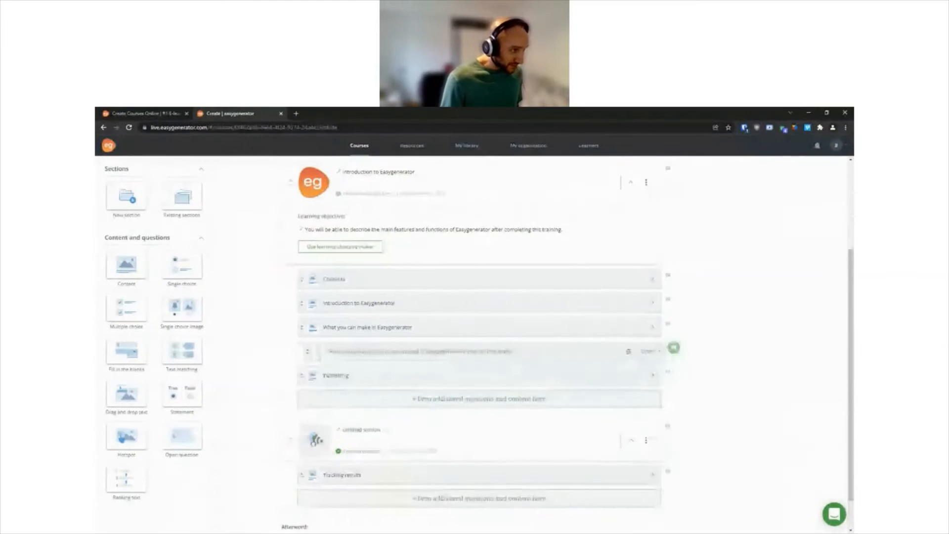
drag(305, 476, 304, 369)
Step: Rename the untitled section "Export your slides as images" and add an empty content item to it
scroll(378, 456, down, 1)
click(376, 392)
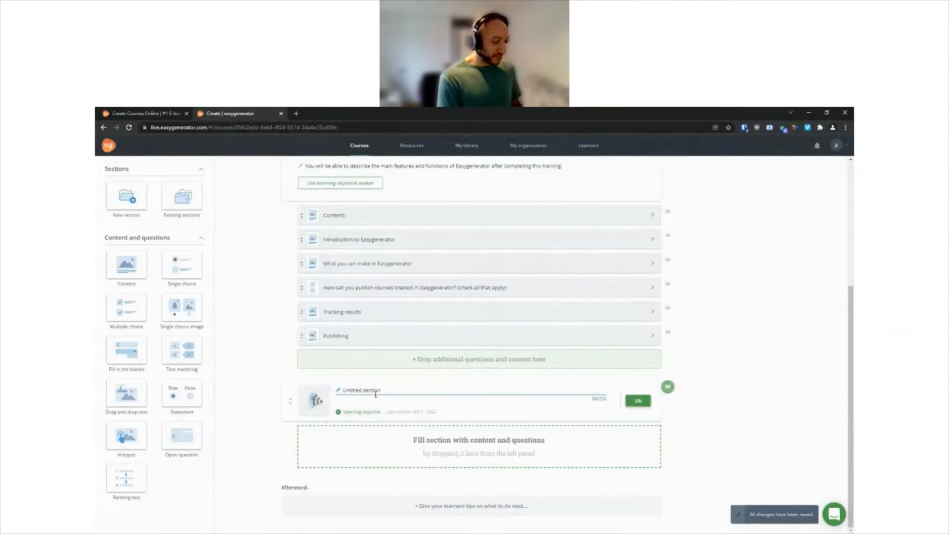
key(ctrl+a)
text(Emb)
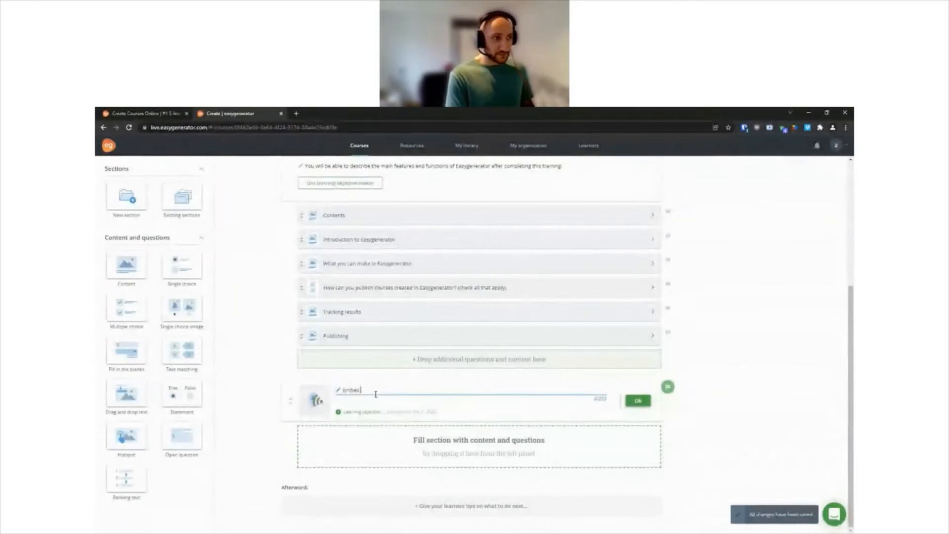
key(BackSpace)
key(BackSpace)
text(ort your slides as images)
click(639, 401)
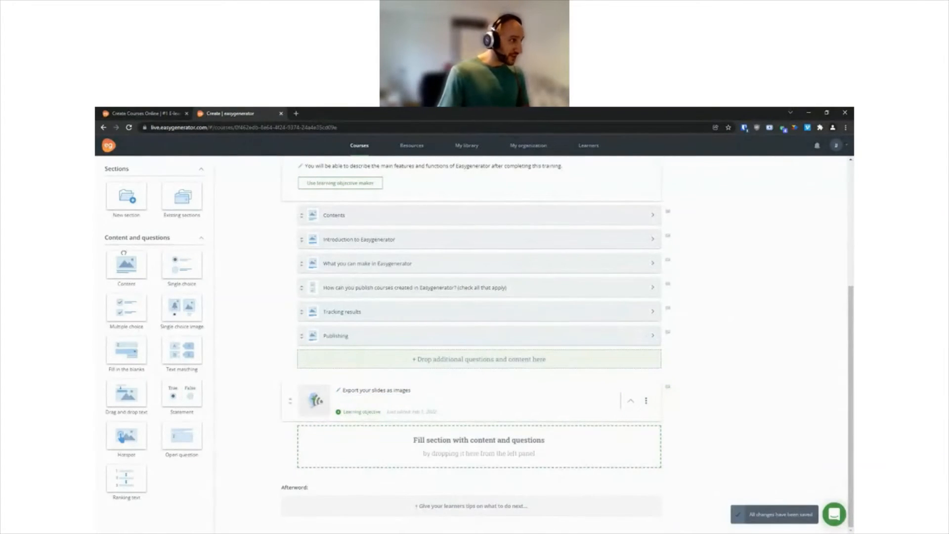
drag(127, 265, 324, 437)
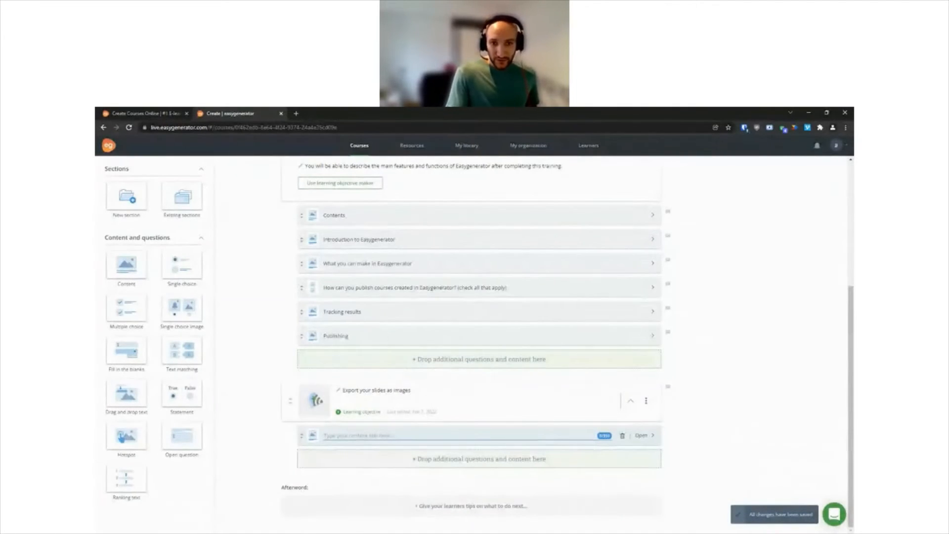
Step: Switch to PowerPoint and start saving a copy of the presentation in PNG format, cancelling at the choice of slides to export
key(alt+Tab)
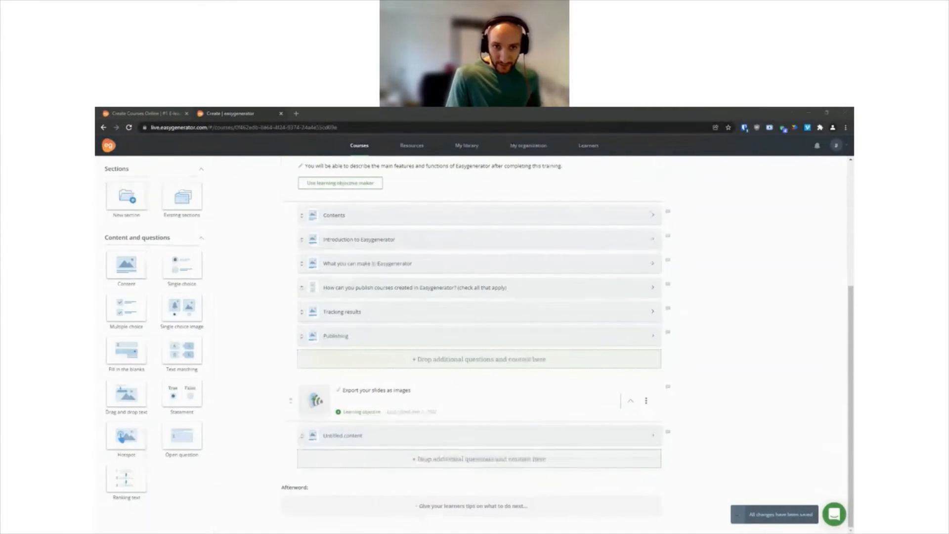
key(alt+Tab)
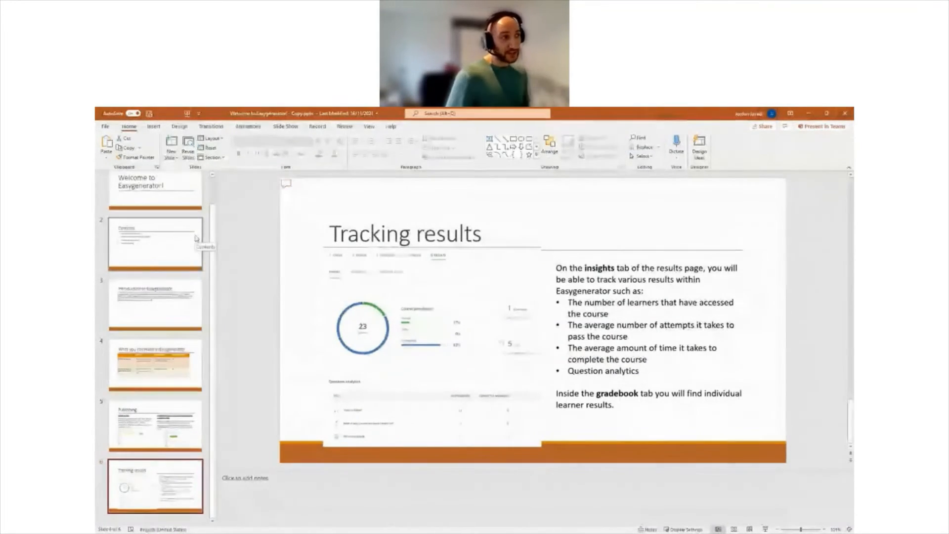
click(107, 128)
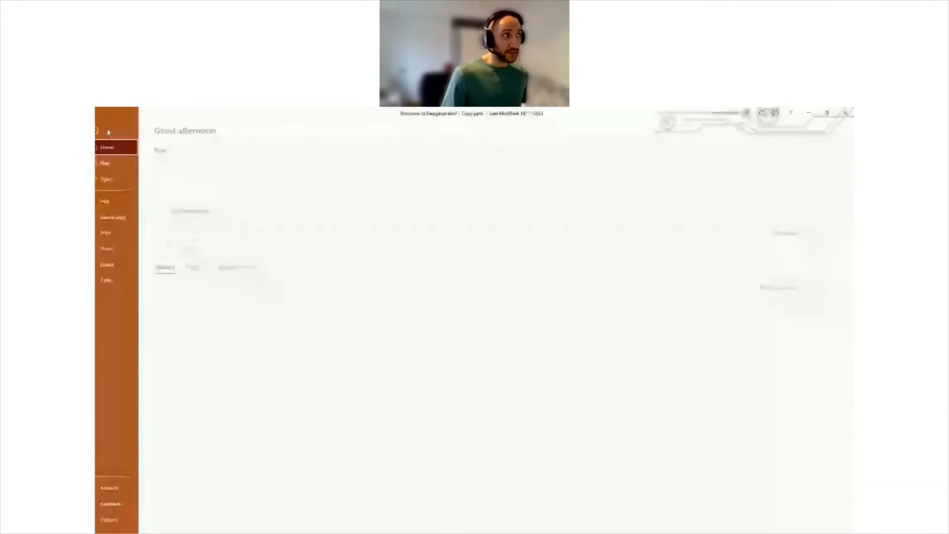
click(126, 216)
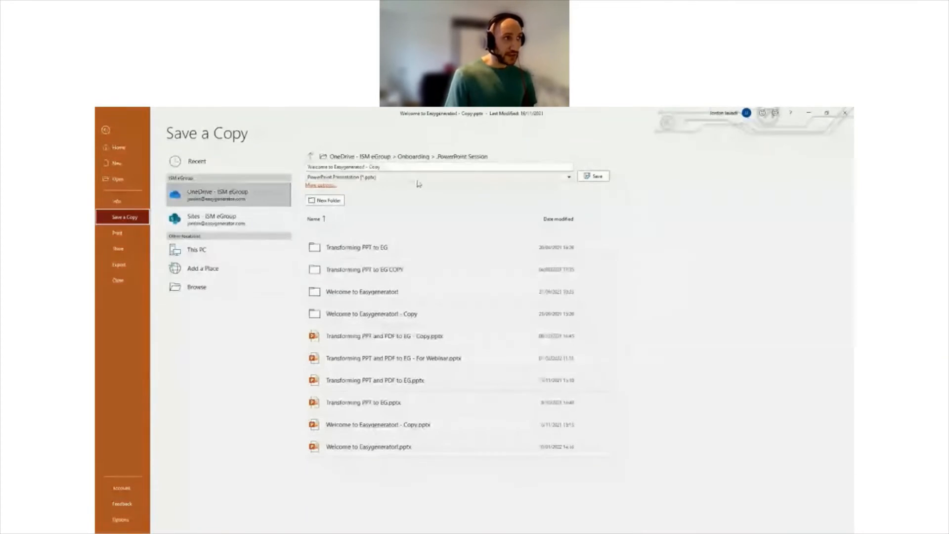
click(367, 176)
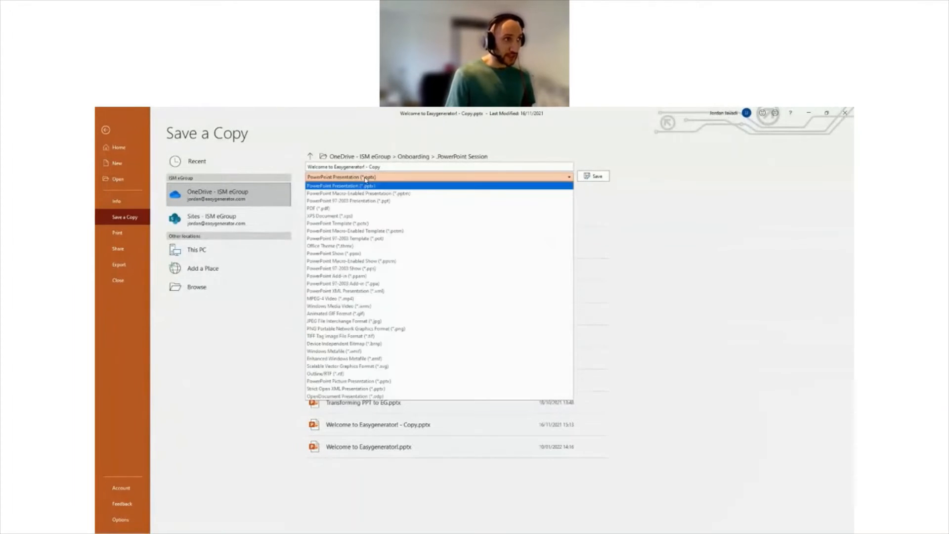
click(412, 328)
click(588, 179)
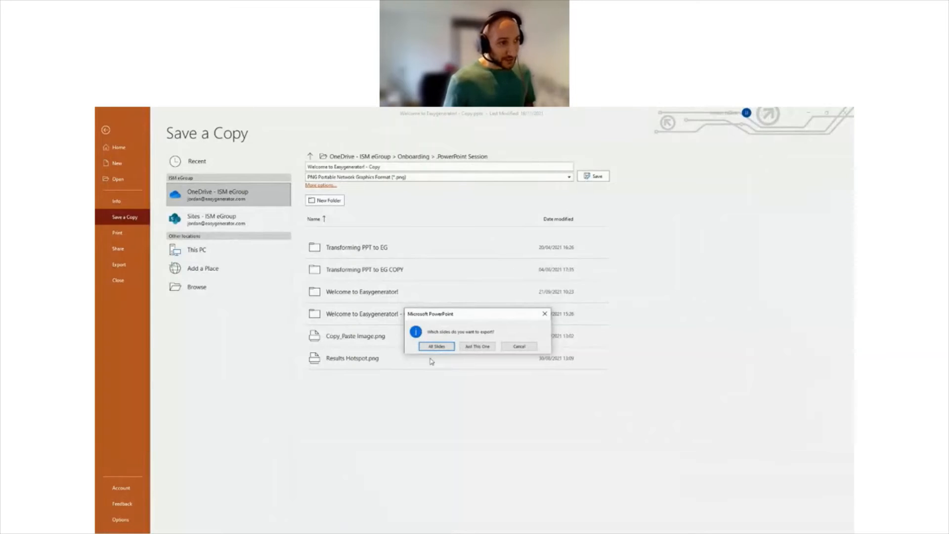
click(517, 347)
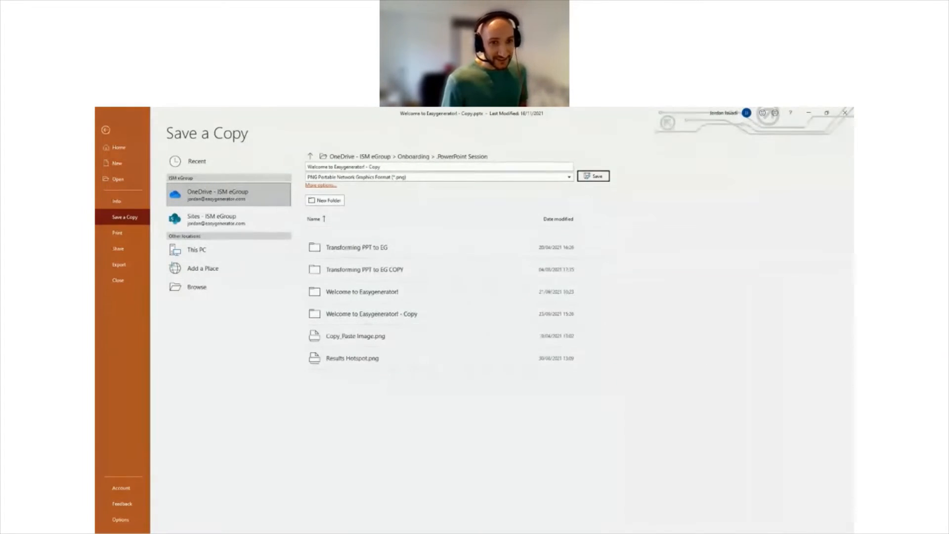
Step: Switch to File Explorer, open the "Welcome to Easygenerator! - Copy" folder and view the first three exported slide images
key(alt+Tab)
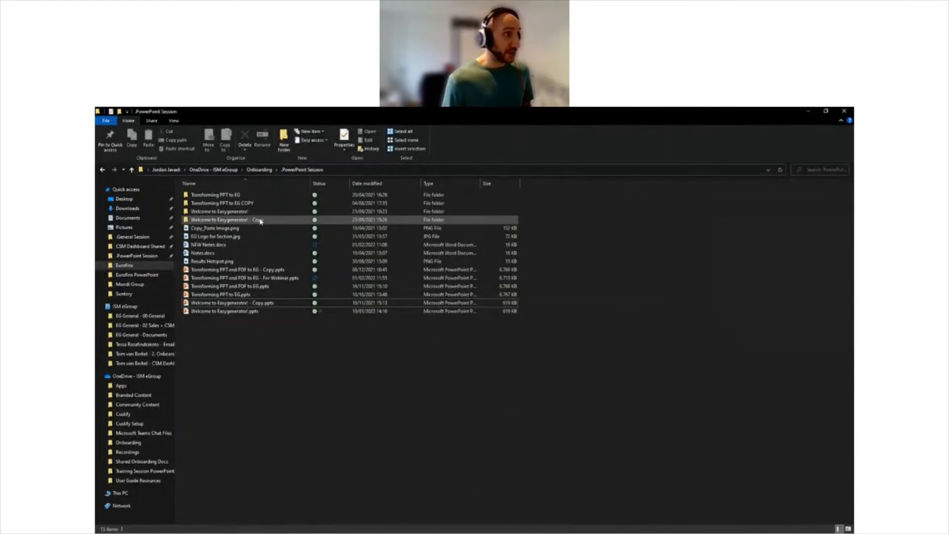
double_click(261, 221)
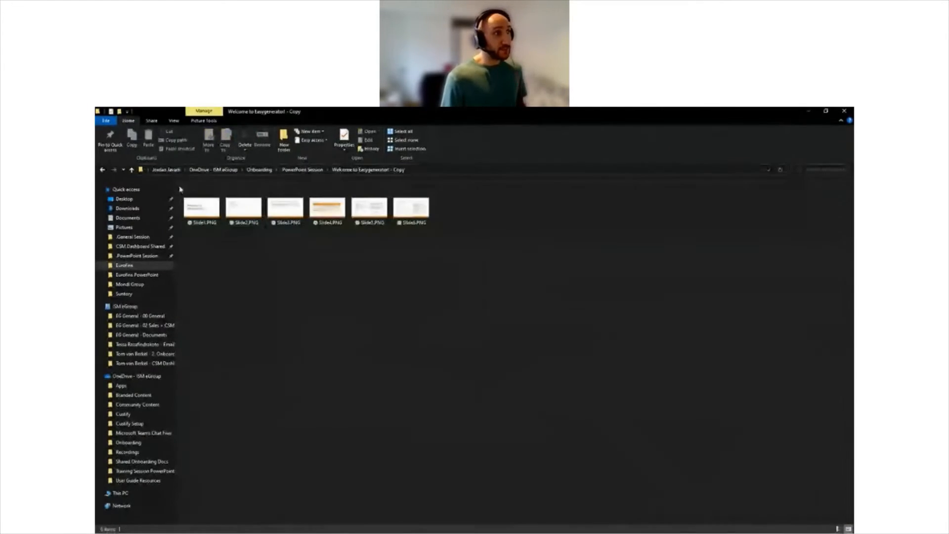
double_click(203, 209)
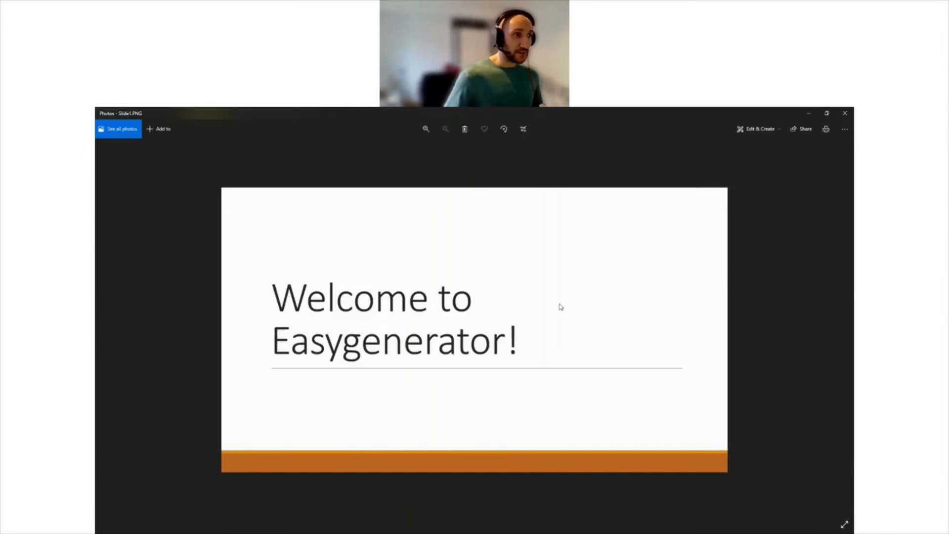
key(Right)
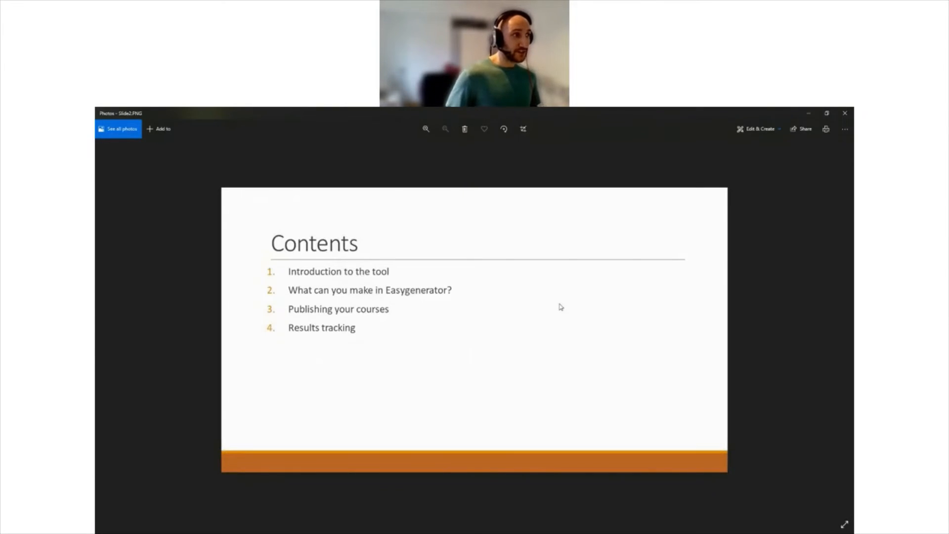
key(Right)
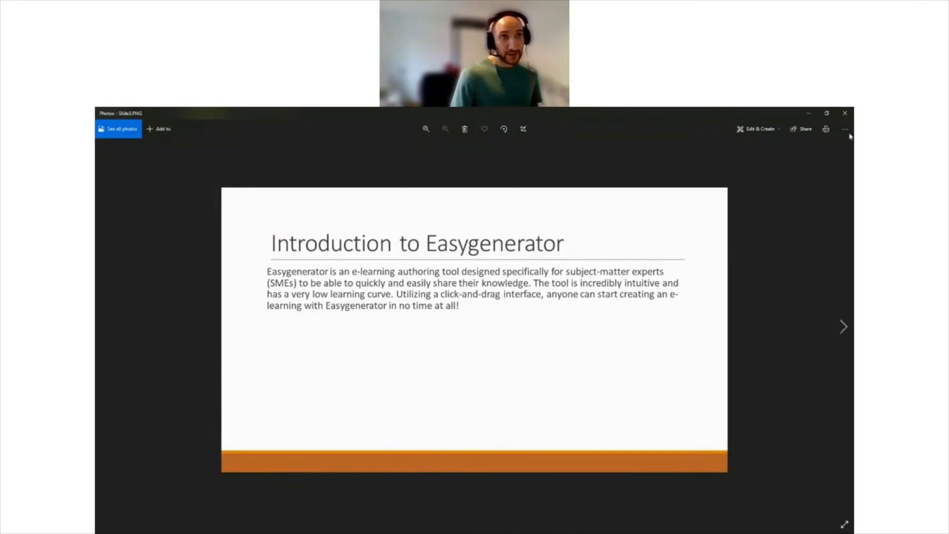
click(845, 114)
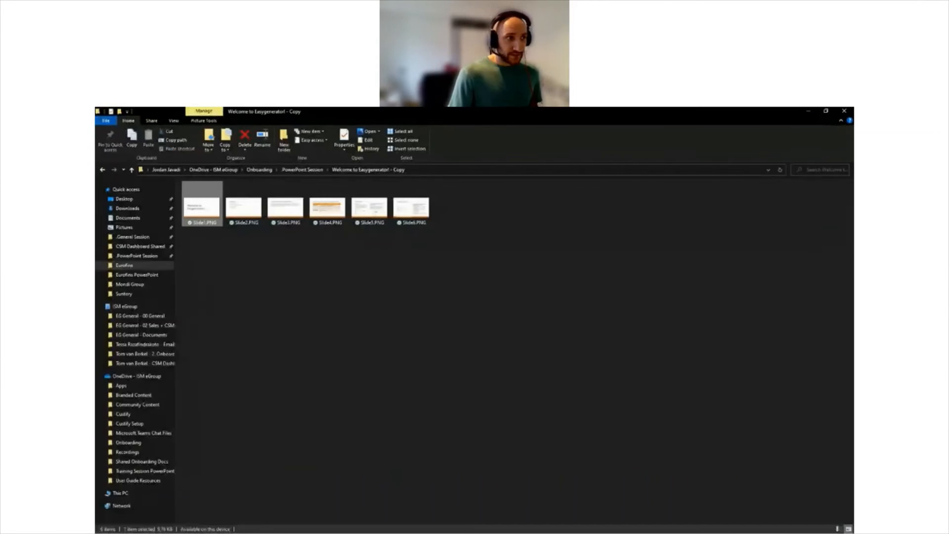
Step: Switch back to Easygenerator and open the untitled content item in the "Export your slides as images" section for editing
key(alt+Tab)
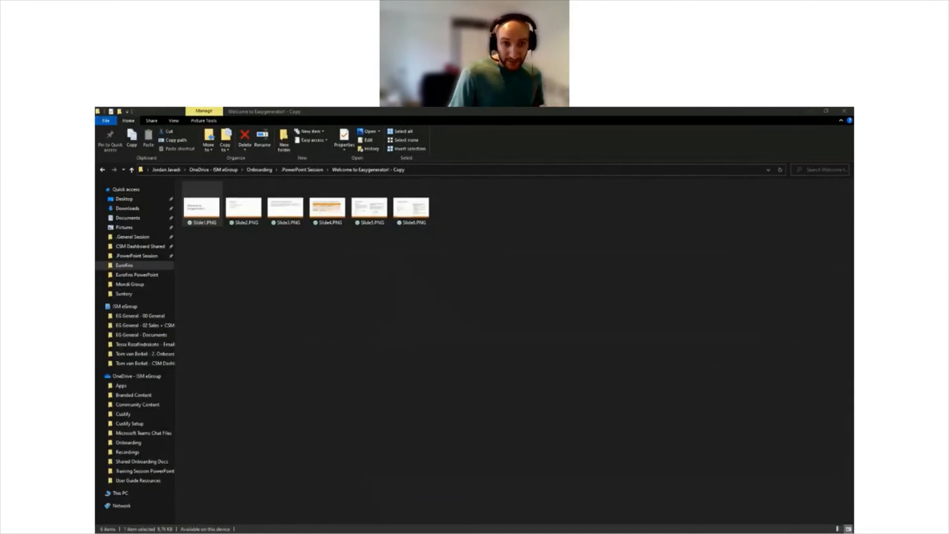
key(alt+Tab)
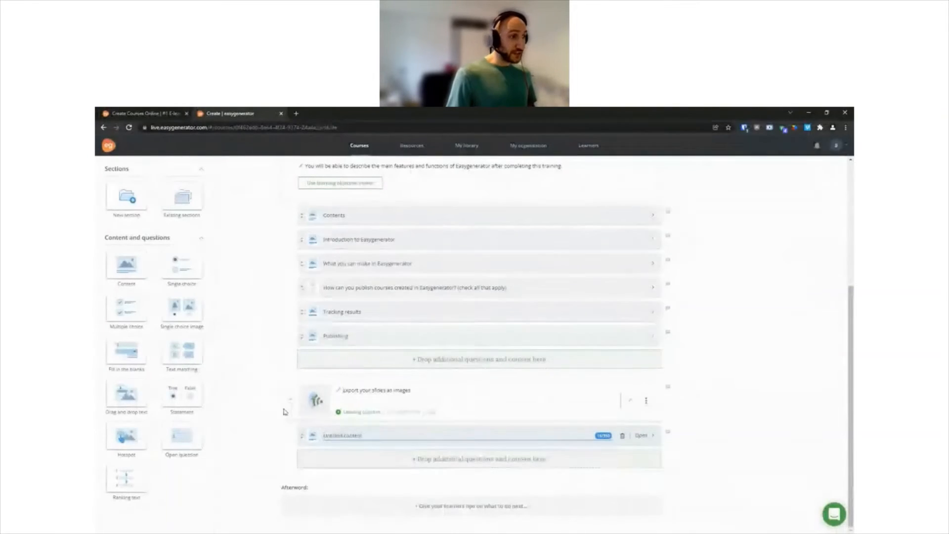
click(642, 434)
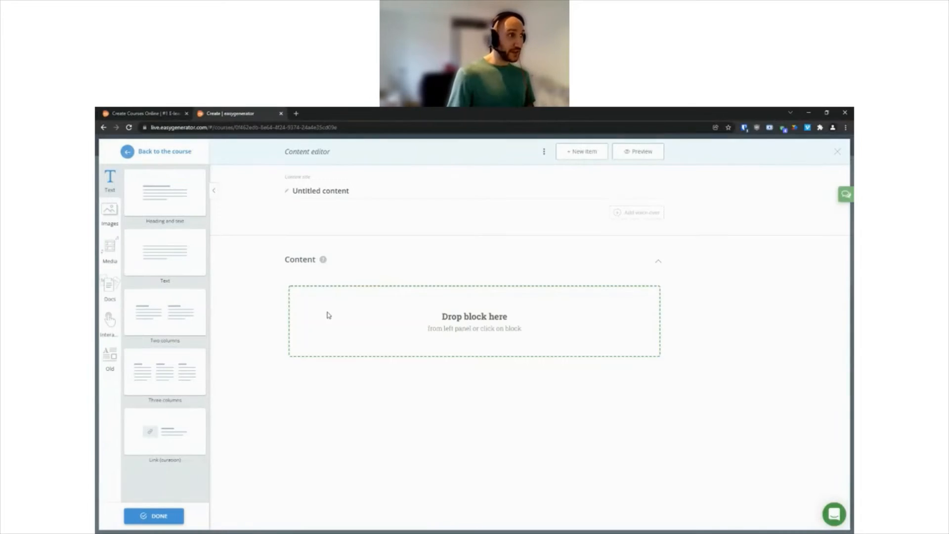
Step: Add an image block to the untitled content item and replace its picture with Slide5.PNG from the "Welcome to Easygenerator! - Copy" folder
click(114, 213)
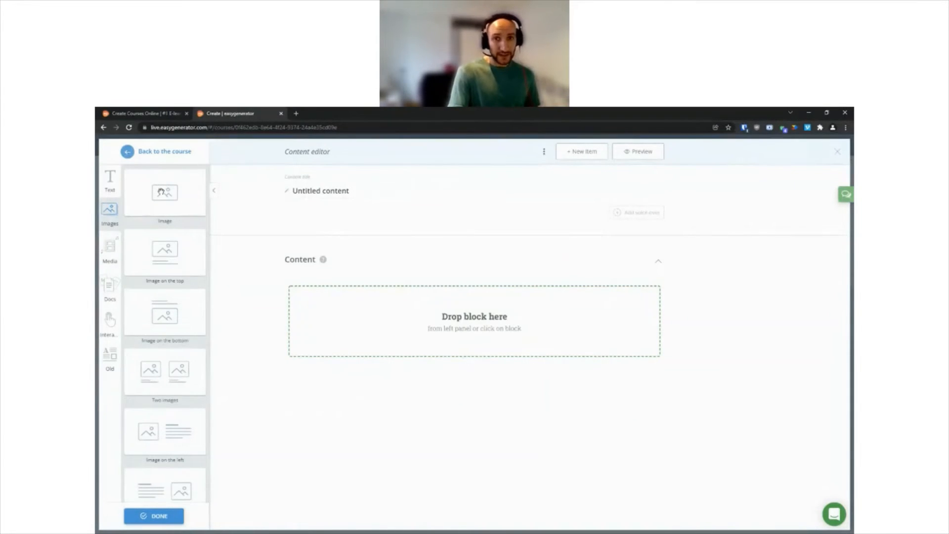
drag(159, 193, 377, 319)
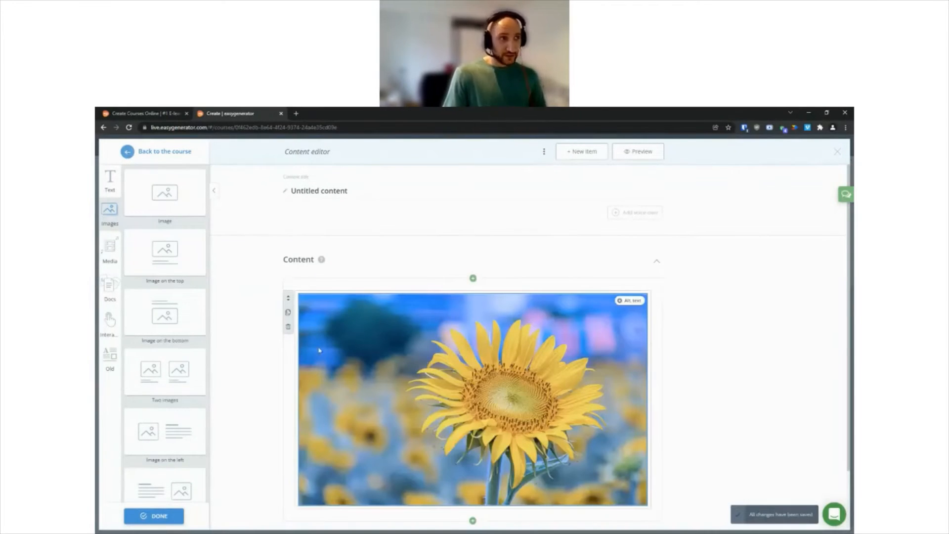
click(305, 279)
click(327, 304)
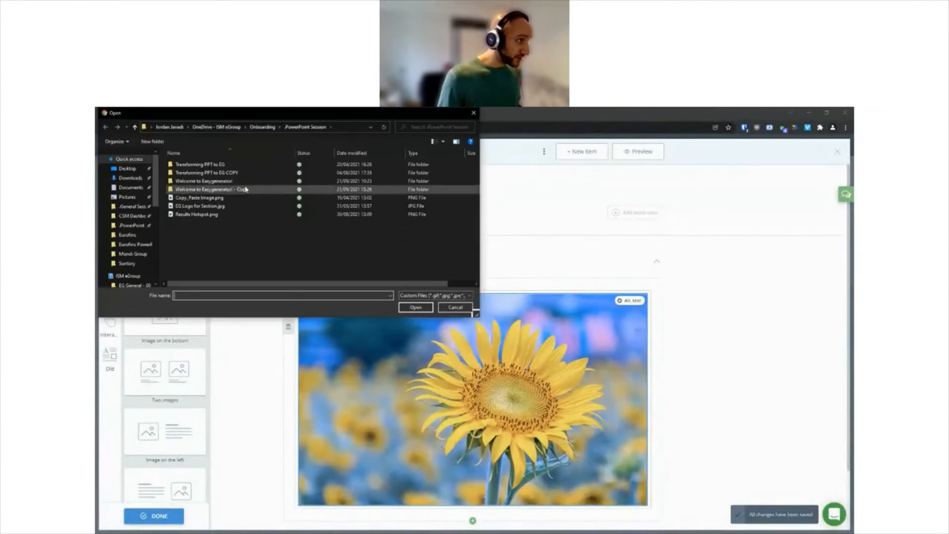
double_click(247, 189)
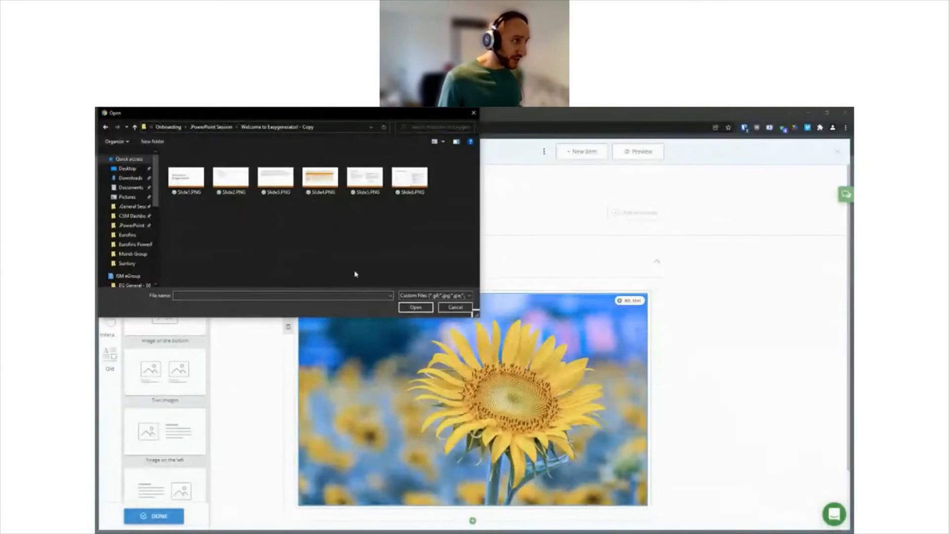
click(365, 178)
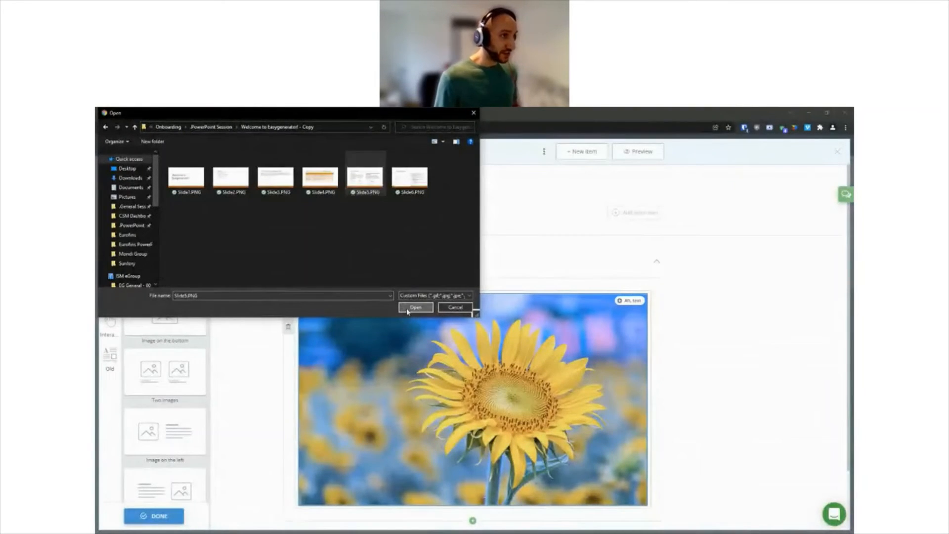
click(415, 307)
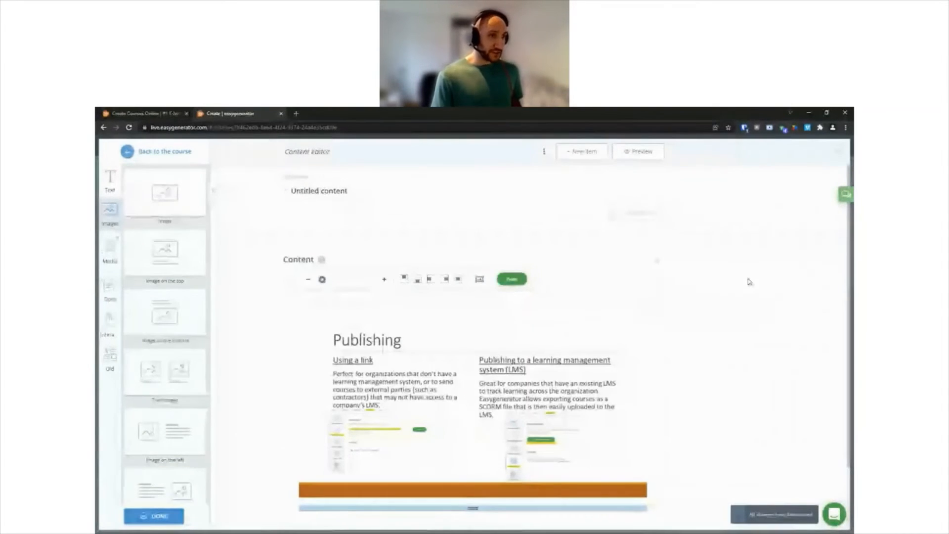
Step: Crop the slide image so its "Publishing" heading is cut off and shorten the frame to end at the orange bar
scroll(748, 280, down, 1)
drag(464, 340, 428, 340)
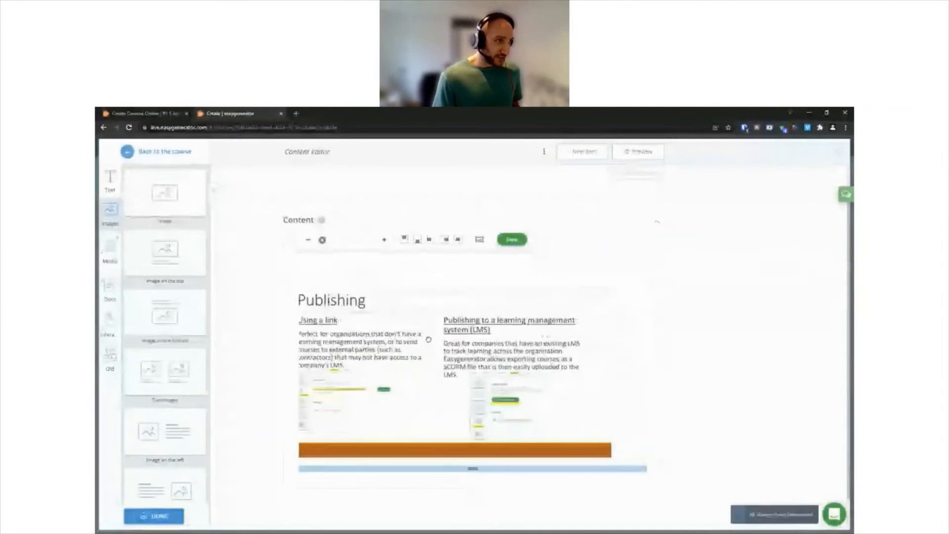
mouse_move(323, 239)
mouse_down()
mouse_move(333, 239)
mouse_move(323, 240)
mouse_up()
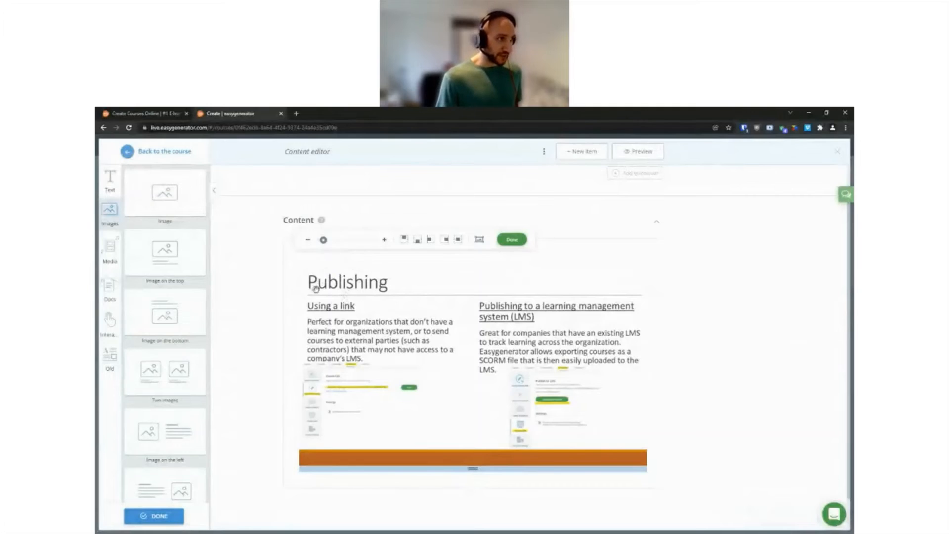
scroll(316, 289, up, 2)
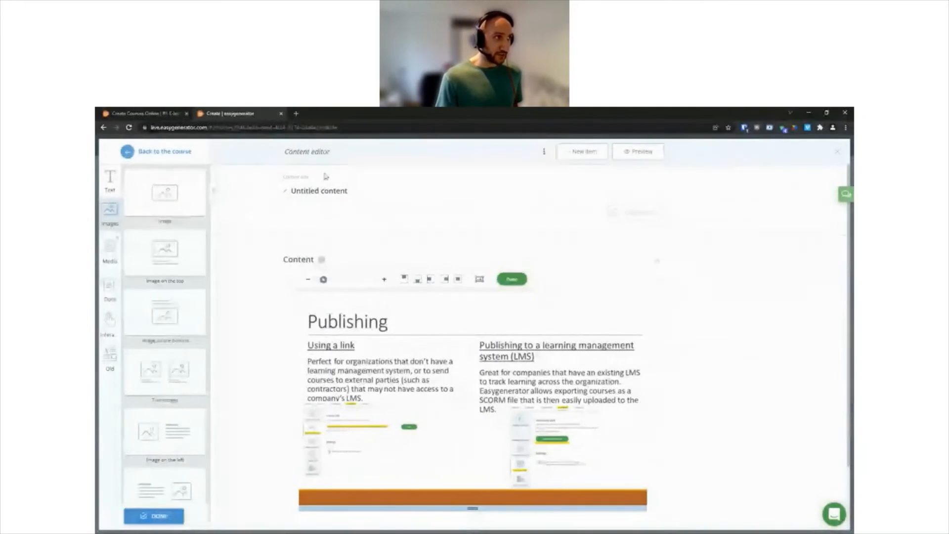
drag(432, 370, 436, 329)
click(385, 279)
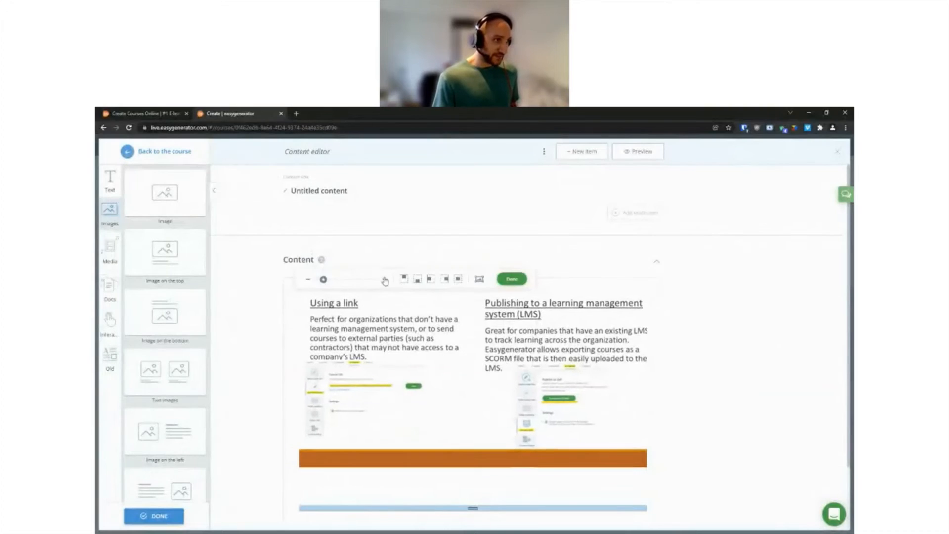
click(308, 280)
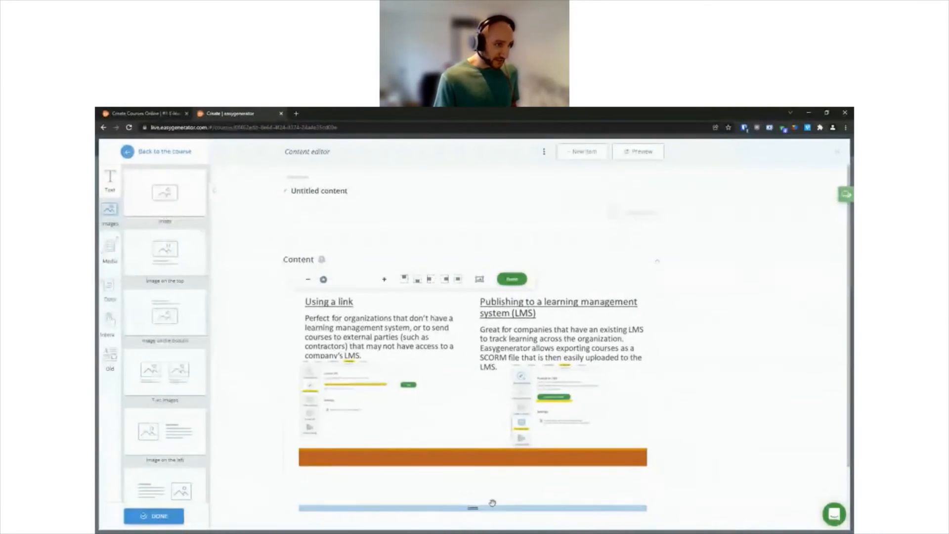
drag(493, 504, 492, 463)
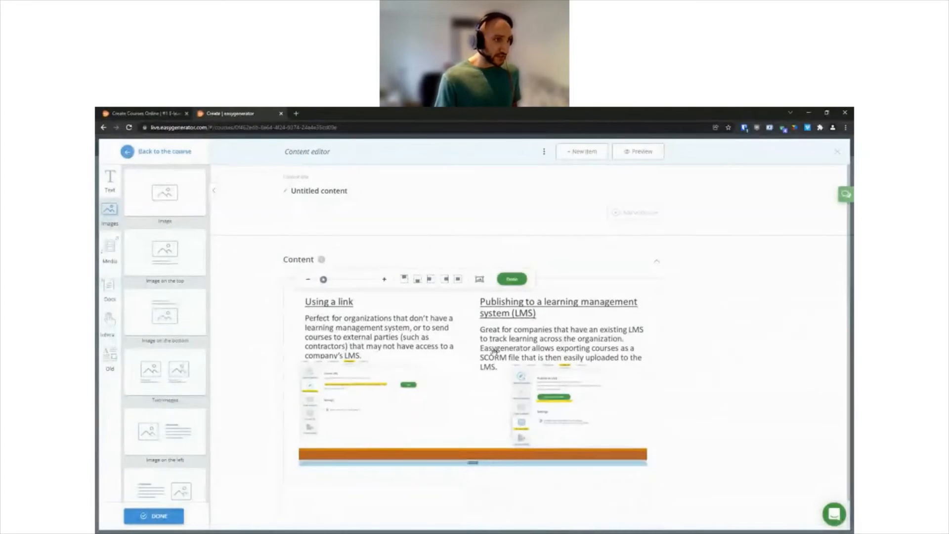
click(512, 280)
Step: Retitle the content item "Publishing" and preview the page, closing the preview when done
click(342, 191)
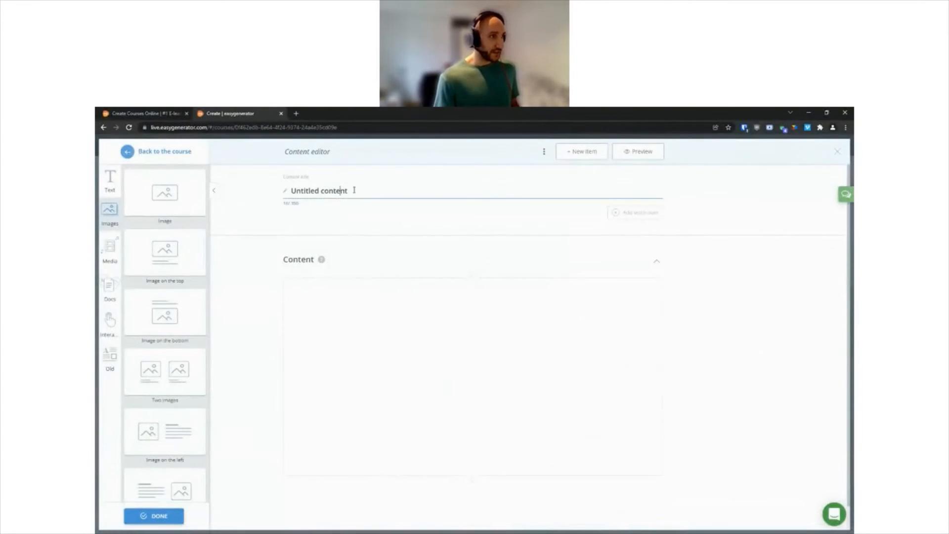
drag(360, 193, 285, 196)
text(Pub)
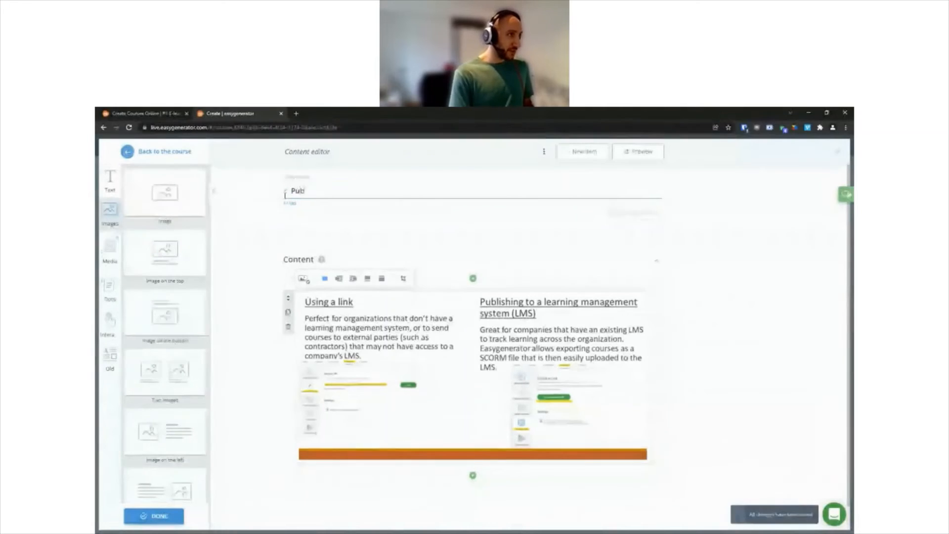
text(lishing)
click(264, 295)
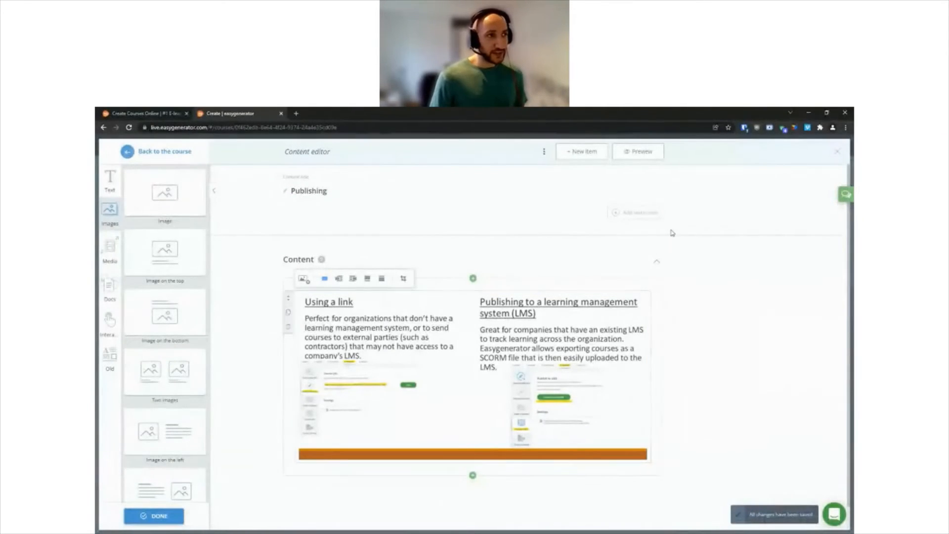
click(643, 152)
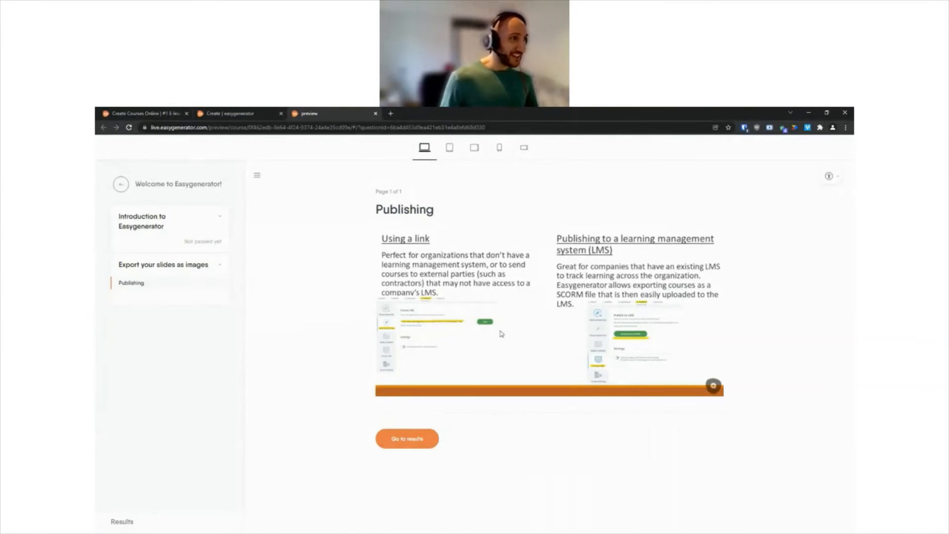
click(375, 116)
Step: Add a hotspot-on-image block below the slide image with Slide4.PNG as its background
scroll(368, 359, down, 1)
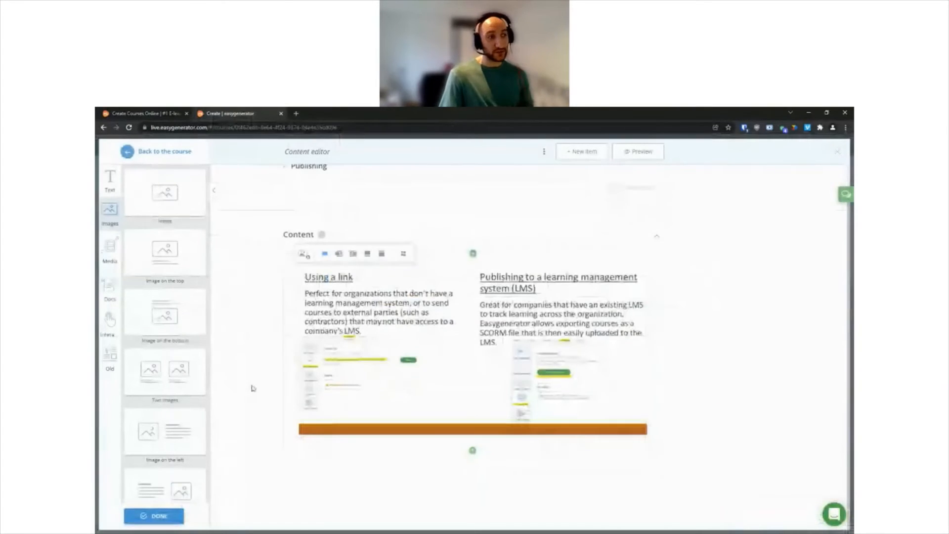
click(473, 451)
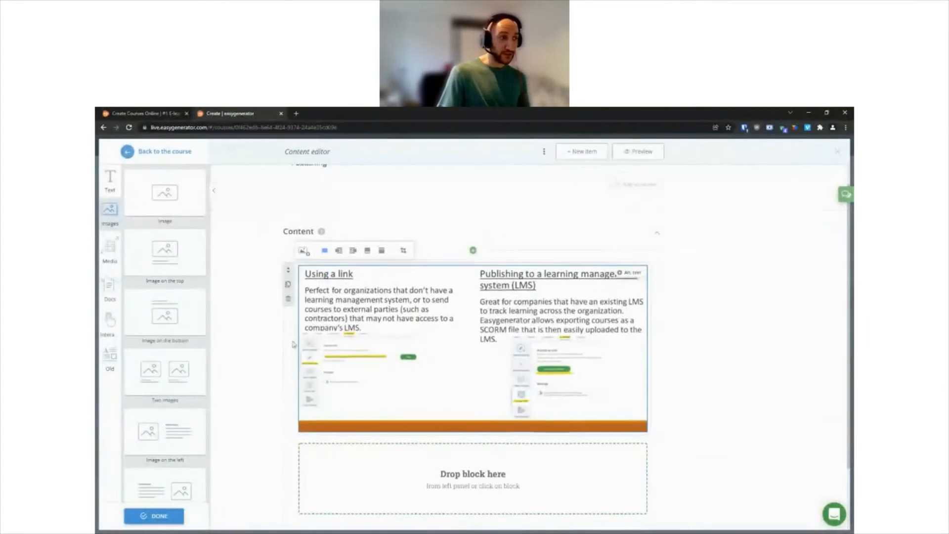
drag(175, 196, 166, 193)
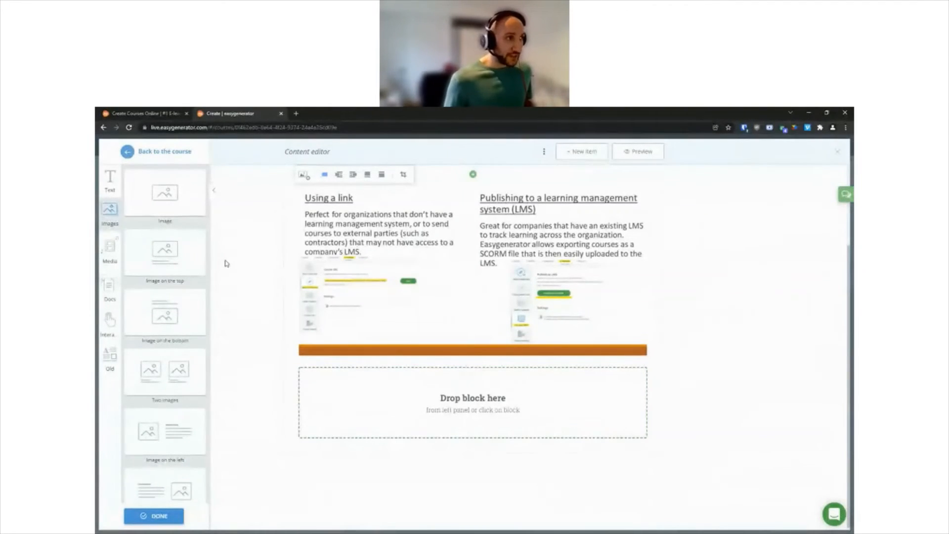
click(110, 322)
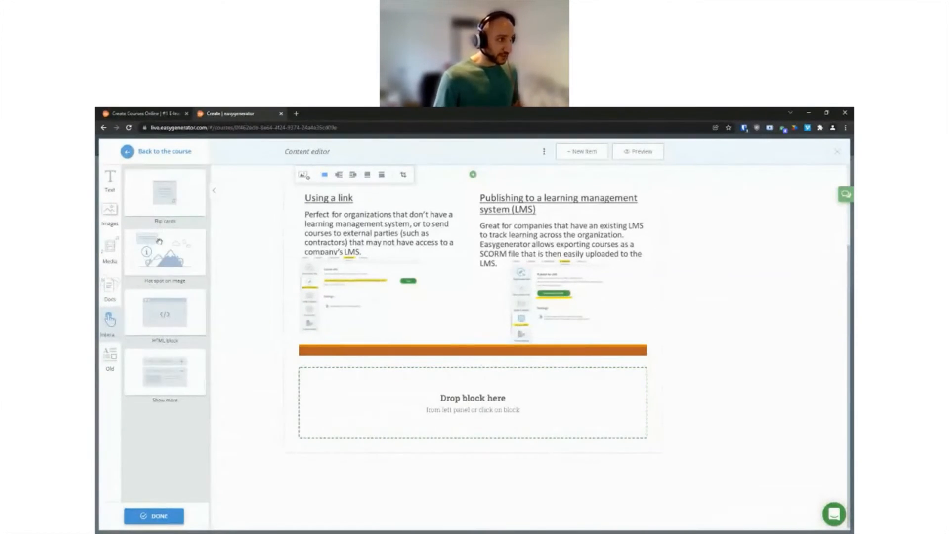
drag(152, 250, 346, 400)
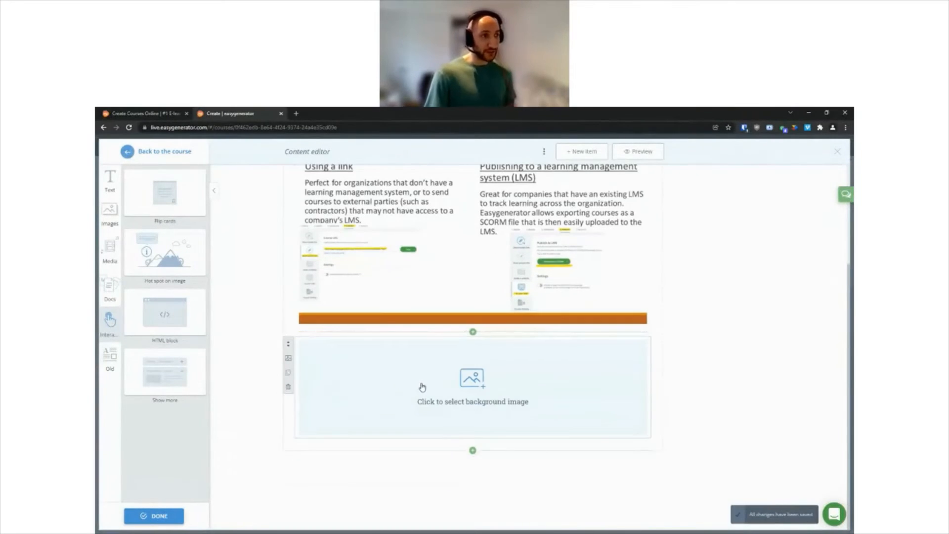
click(423, 387)
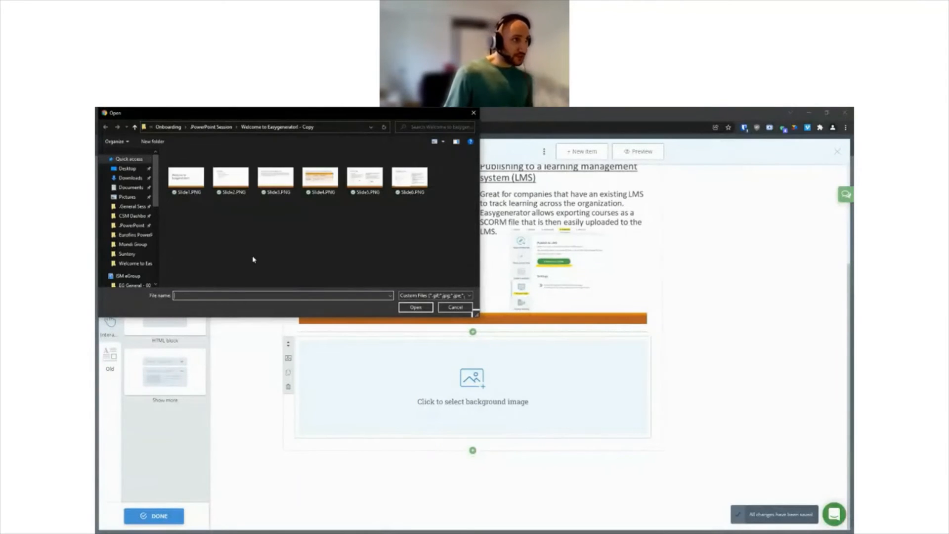
click(320, 177)
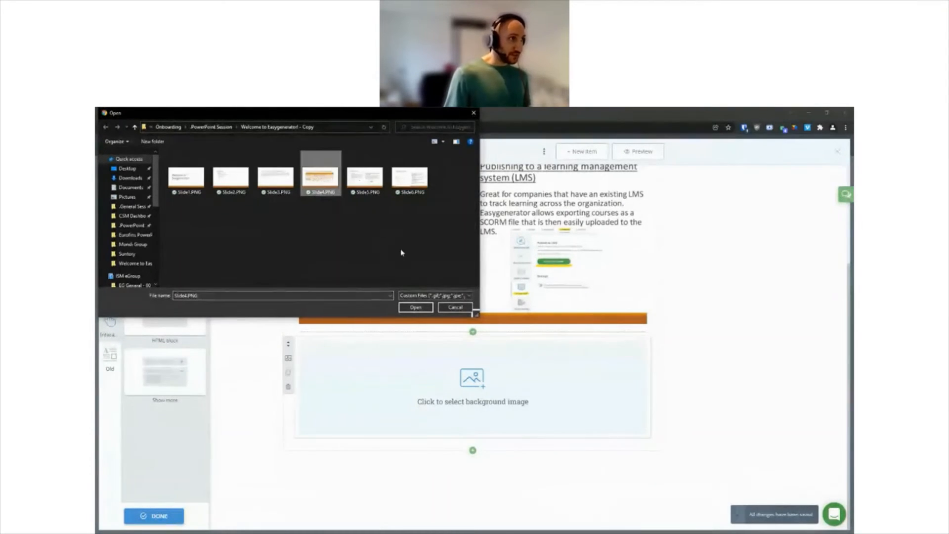
click(415, 307)
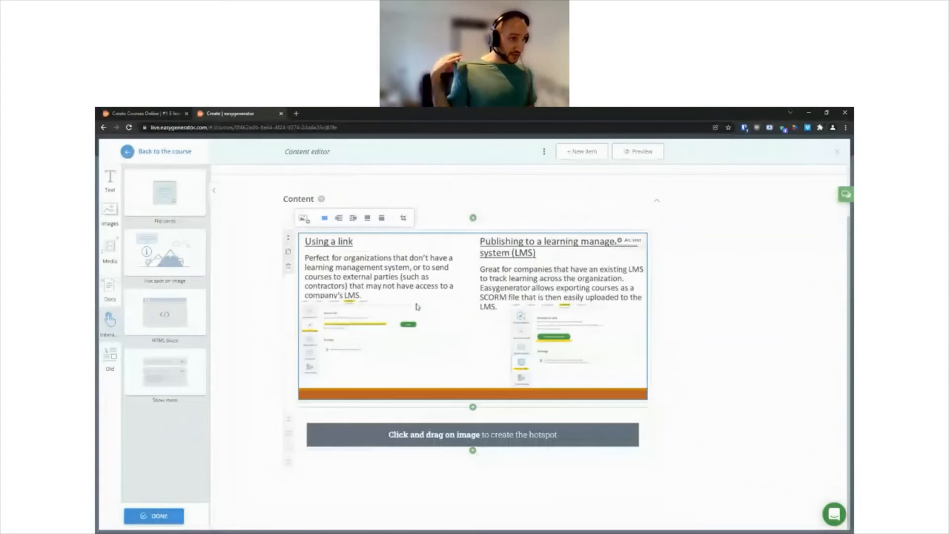
Step: Create a hotspot beside the "Results tracking?" table heading with the text "explain what results tracking is"
scroll(582, 327, down, 2)
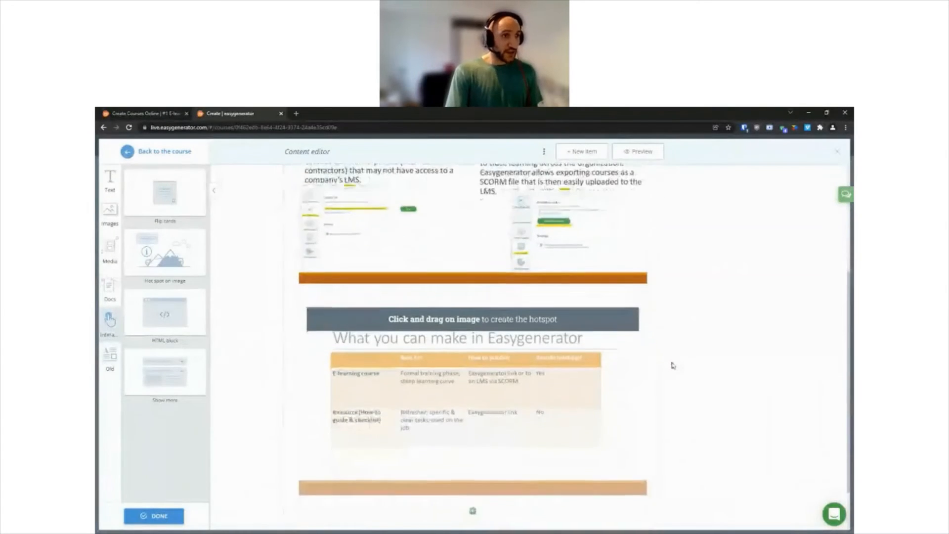
drag(582, 314, 601, 328)
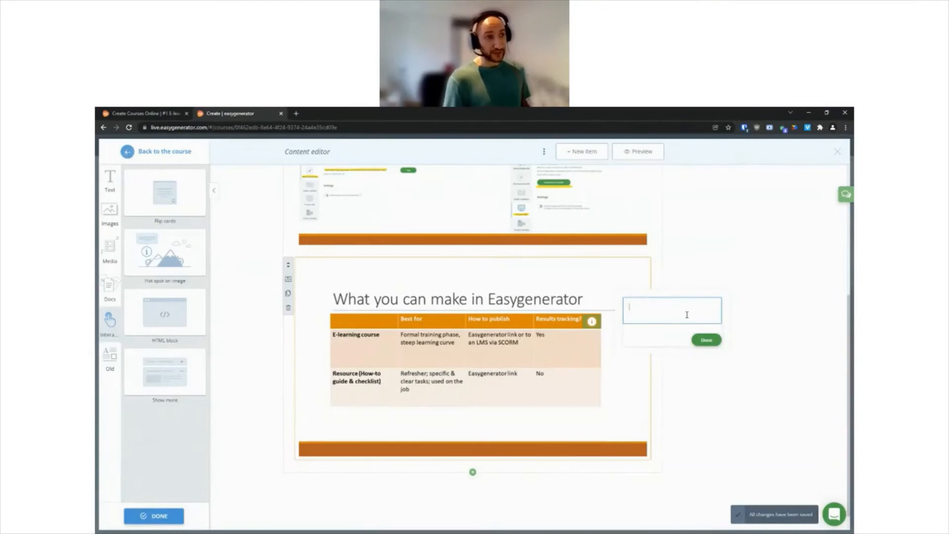
text(explain what results tracking is)
click(706, 340)
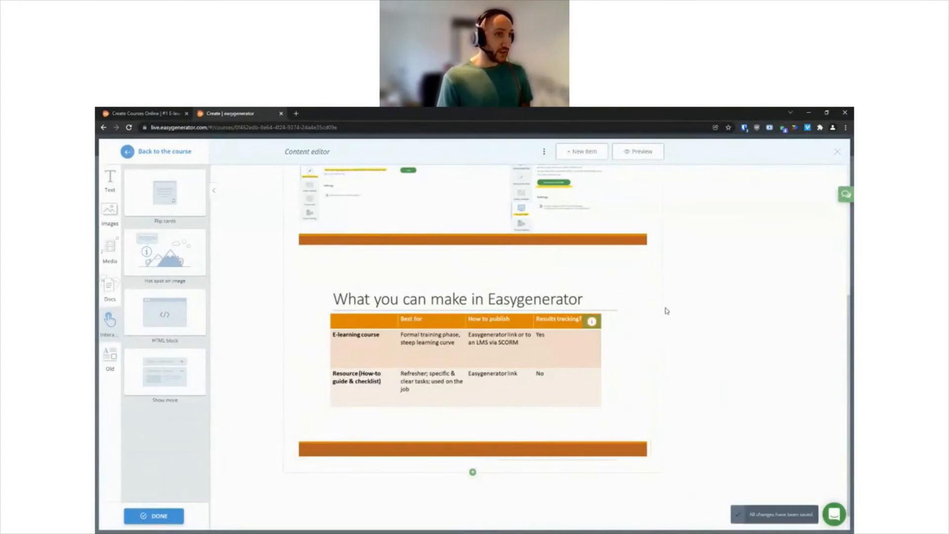
Step: Preview the page to examine the hotspot on the "What you can make in Easygenerator" slide, and close the preview
click(639, 155)
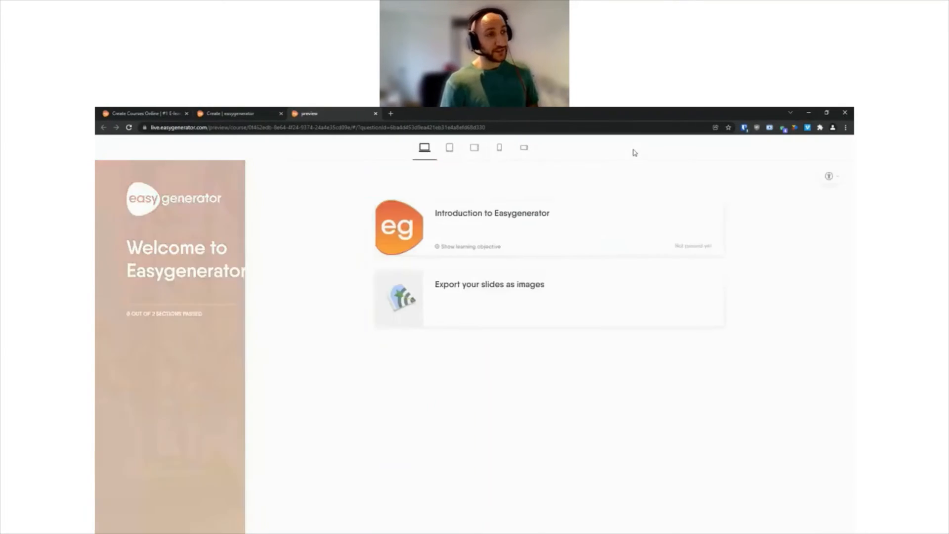
scroll(497, 371, down, 4)
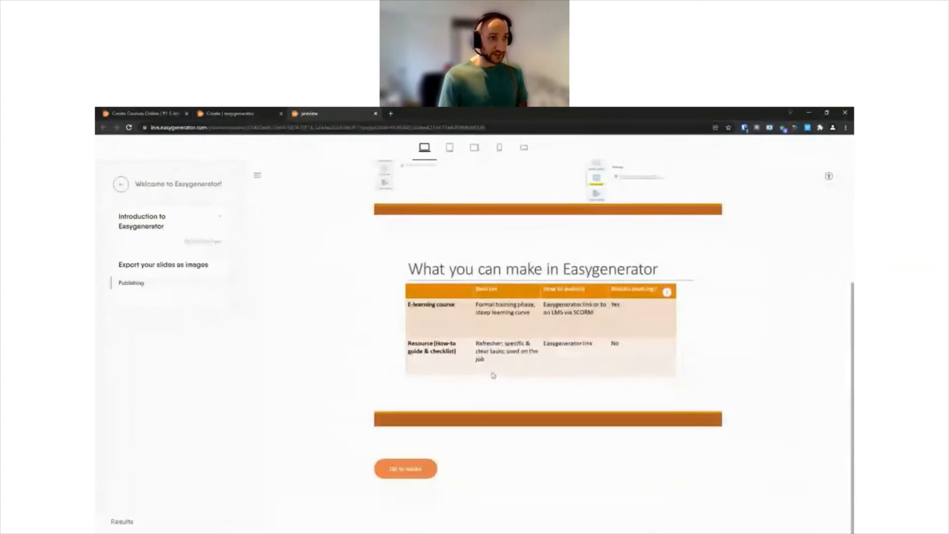
mouse_move(670, 290)
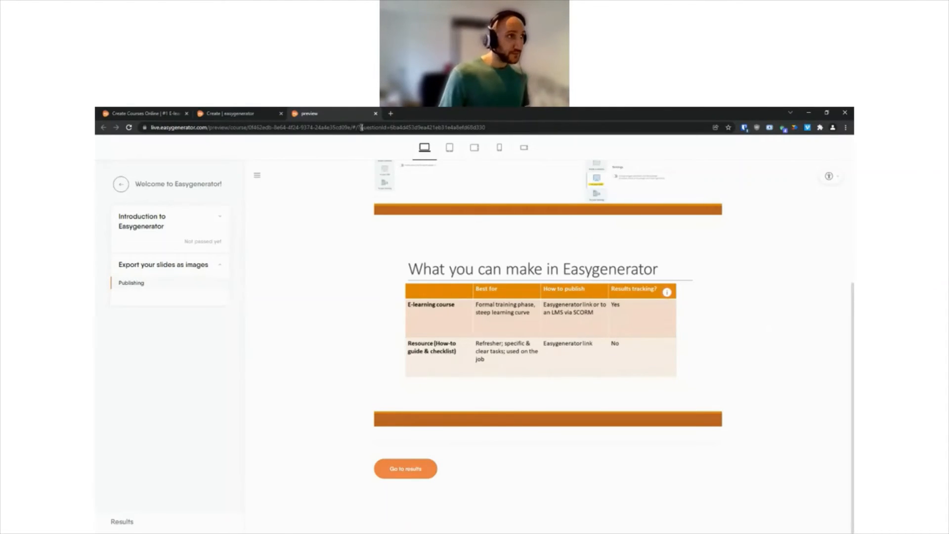
click(375, 114)
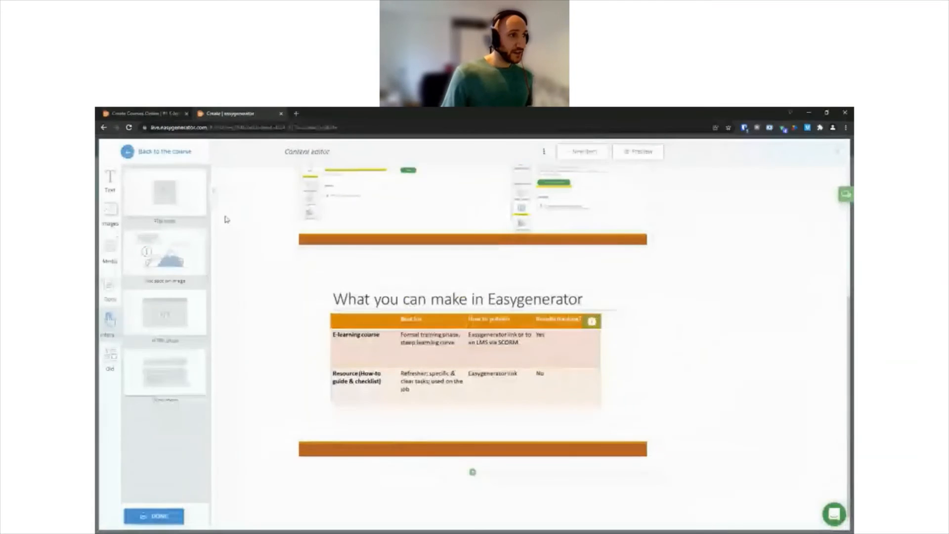
Step: Return to the course outline and add three content items plus single choice image, text matching and statement questions to "Export your slides as images"
click(185, 153)
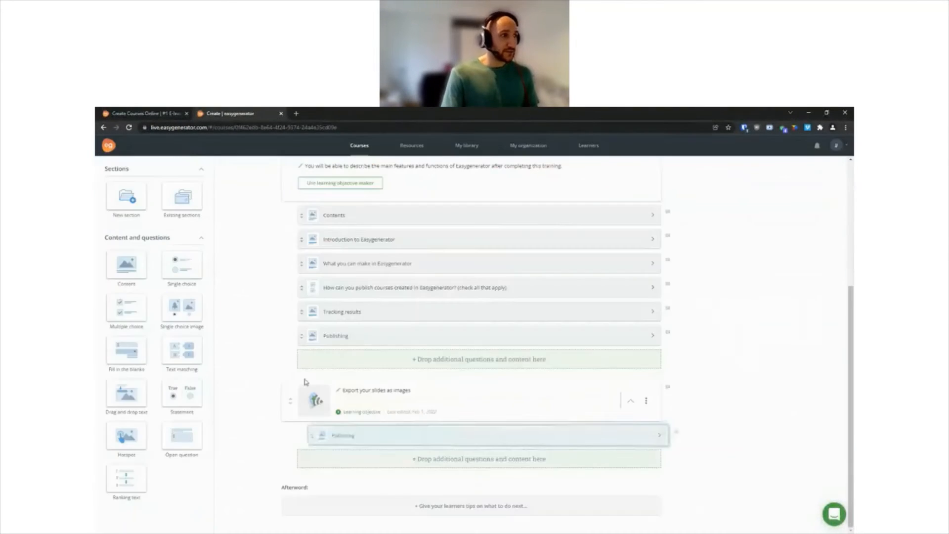
drag(121, 265, 316, 458)
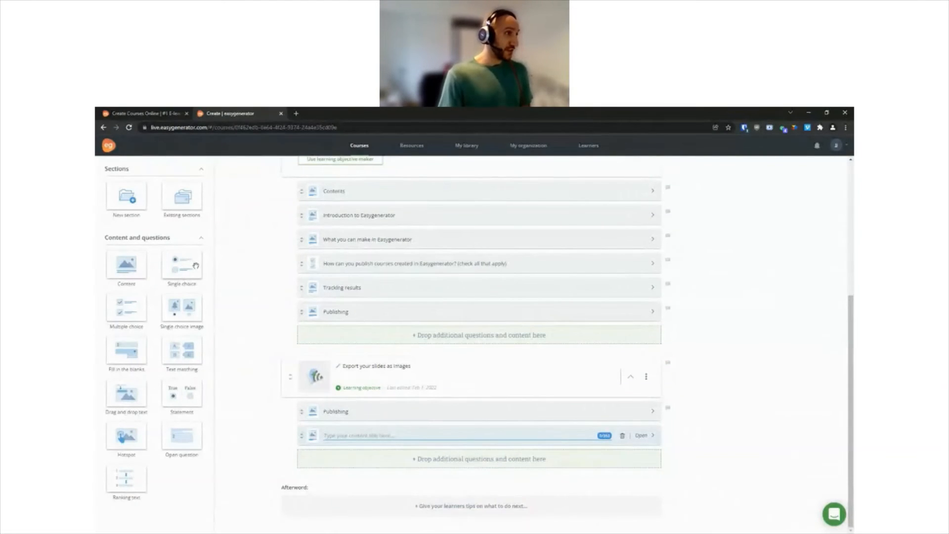
drag(180, 307, 321, 479)
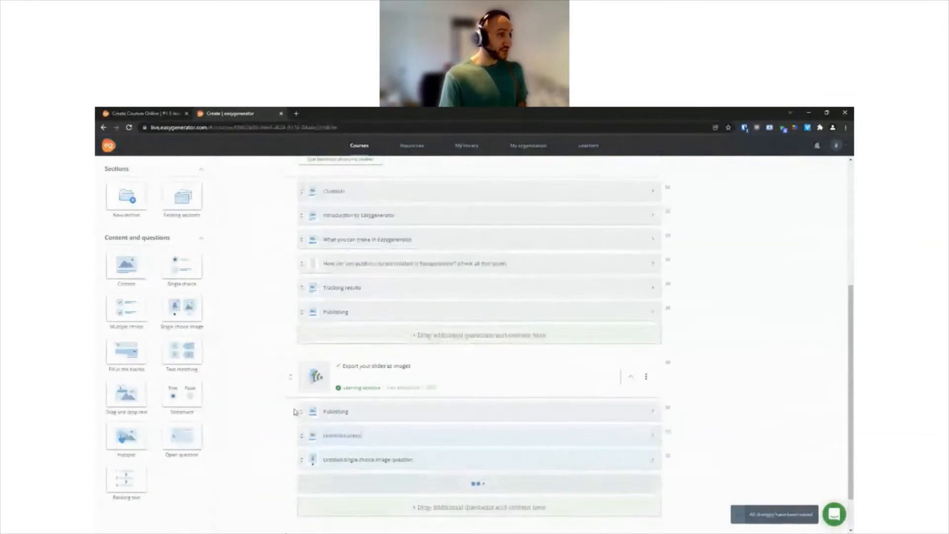
drag(121, 274, 312, 461)
drag(170, 301, 319, 485)
drag(171, 397, 342, 511)
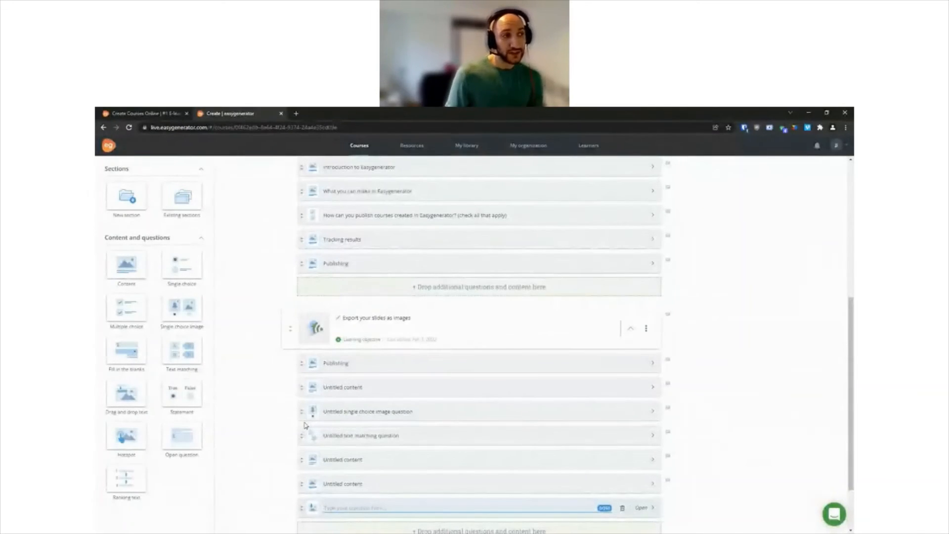
Step: Remove the "Publishing" item from "Export your slides as images" and add a section titled "Embed entire slide deck or PDF" below it
scroll(306, 420, down, 1)
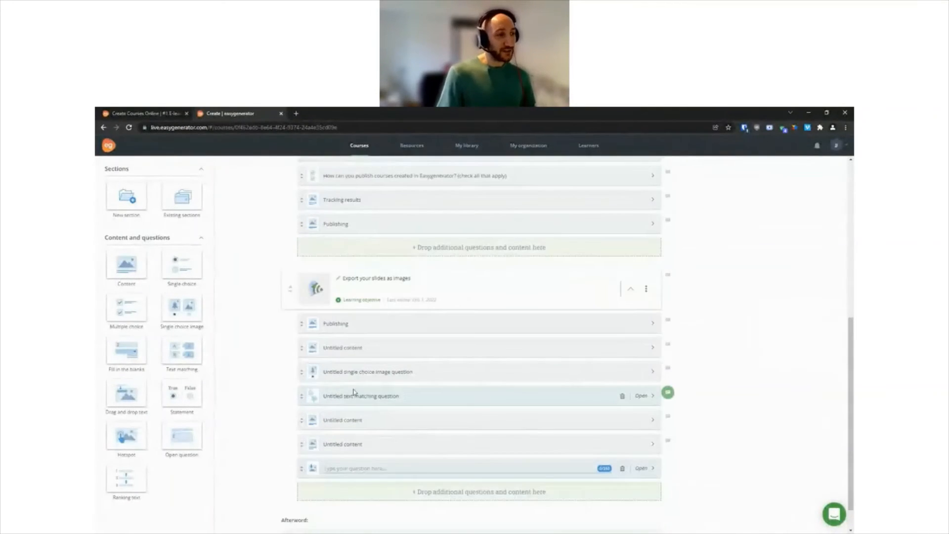
mouse_move(302, 325)
mouse_down()
mouse_move(311, 403)
mouse_move(302, 308)
mouse_move(303, 339)
mouse_move(304, 322)
mouse_move(299, 332)
mouse_up()
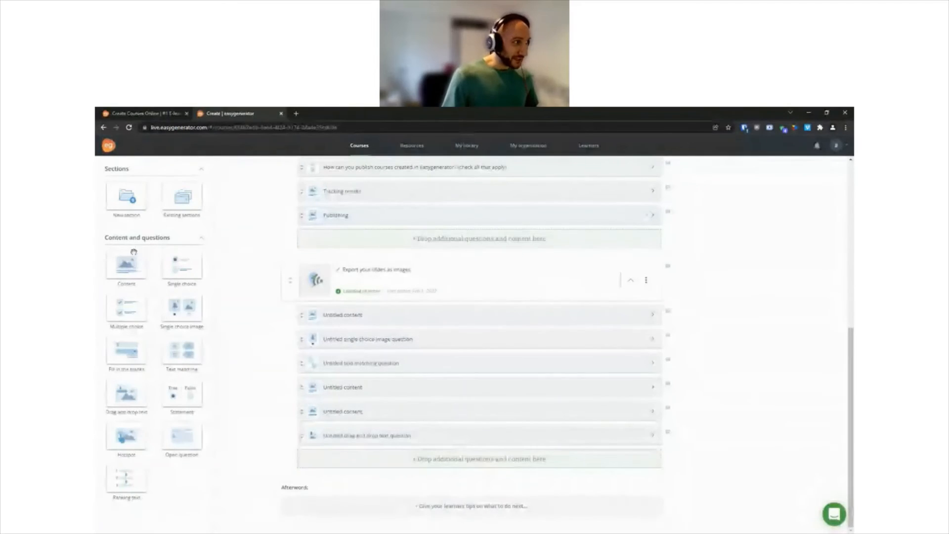
drag(186, 290, 321, 455)
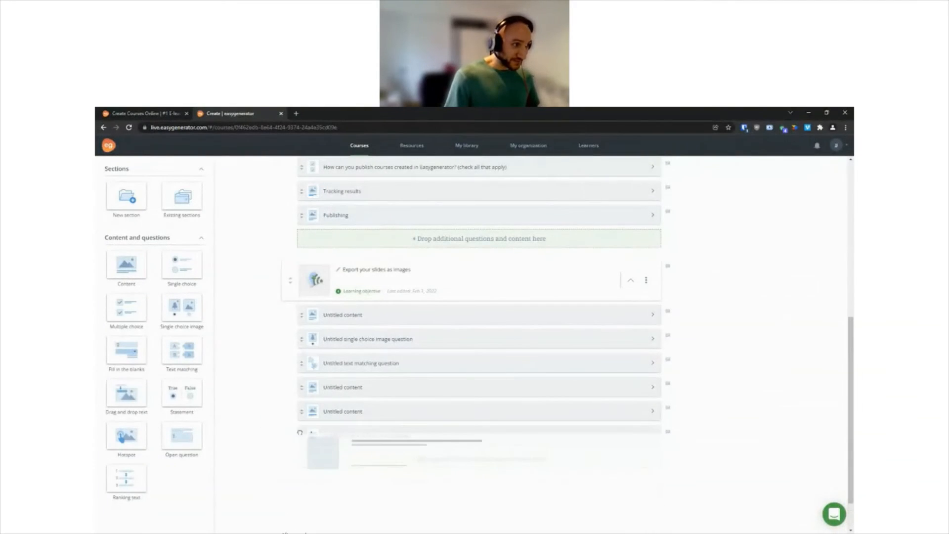
scroll(318, 440, down, 2)
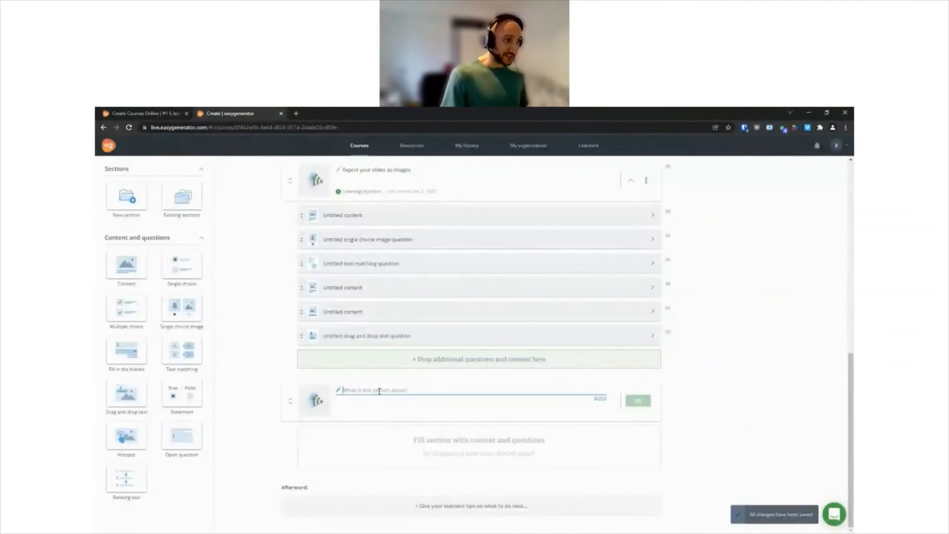
text(Embed emb)
text(ire slide deck or PDF)
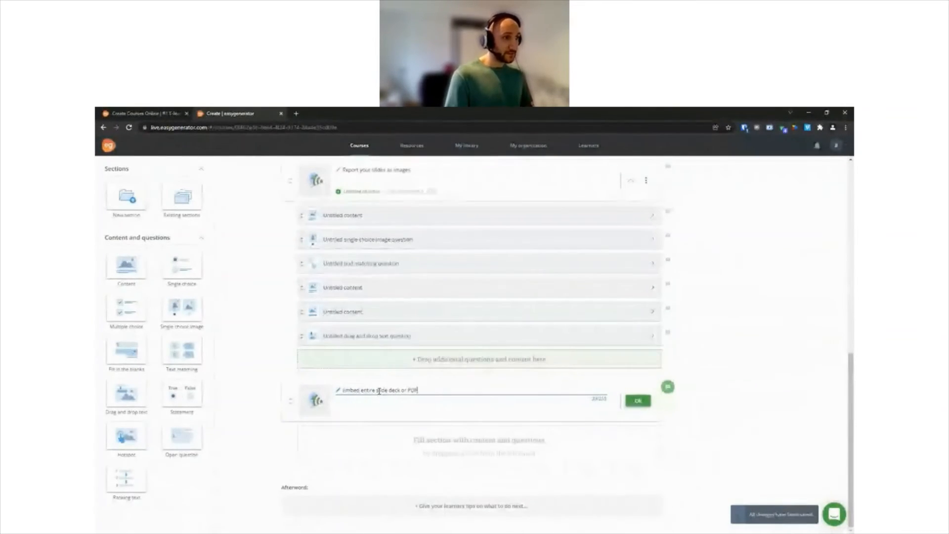
click(637, 403)
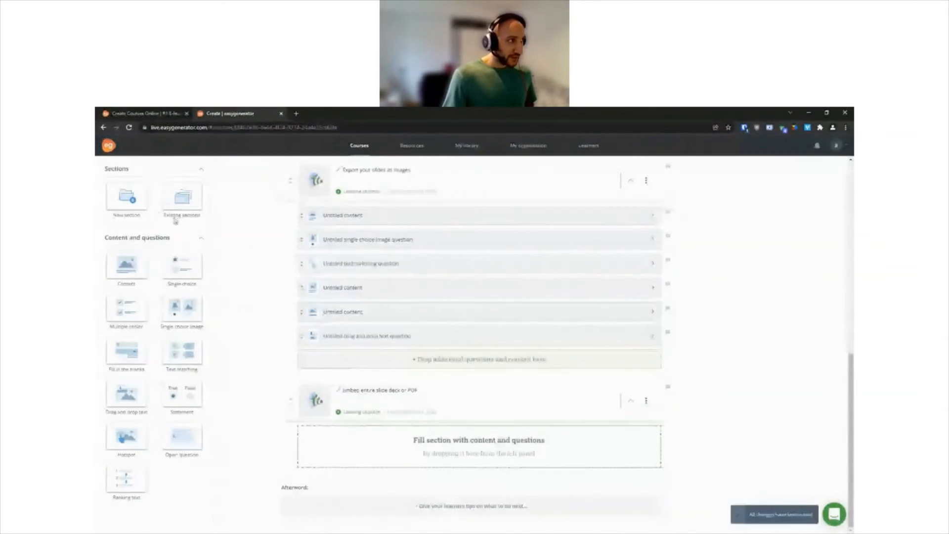
Step: Add a content item to the "Embed entire slide deck or PDF" section and insert a document block in it
drag(125, 263, 343, 440)
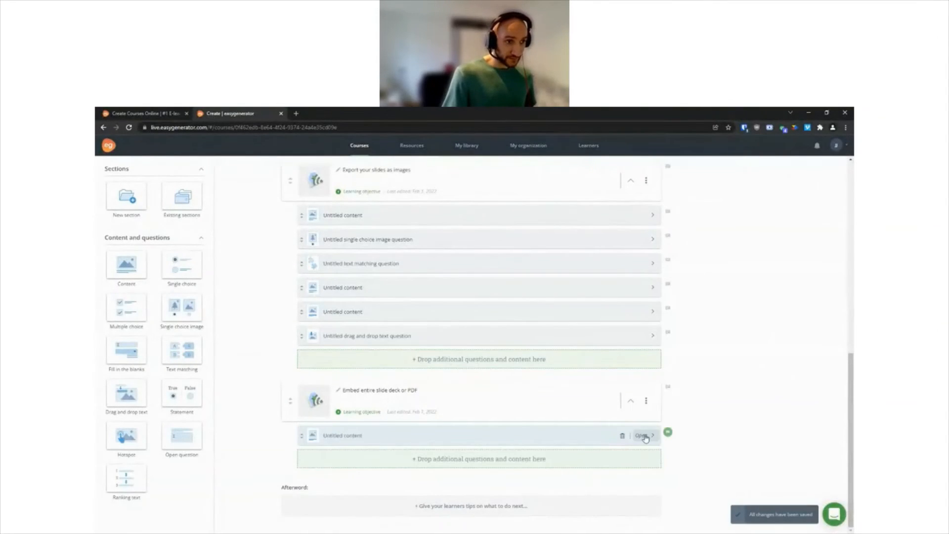
click(646, 437)
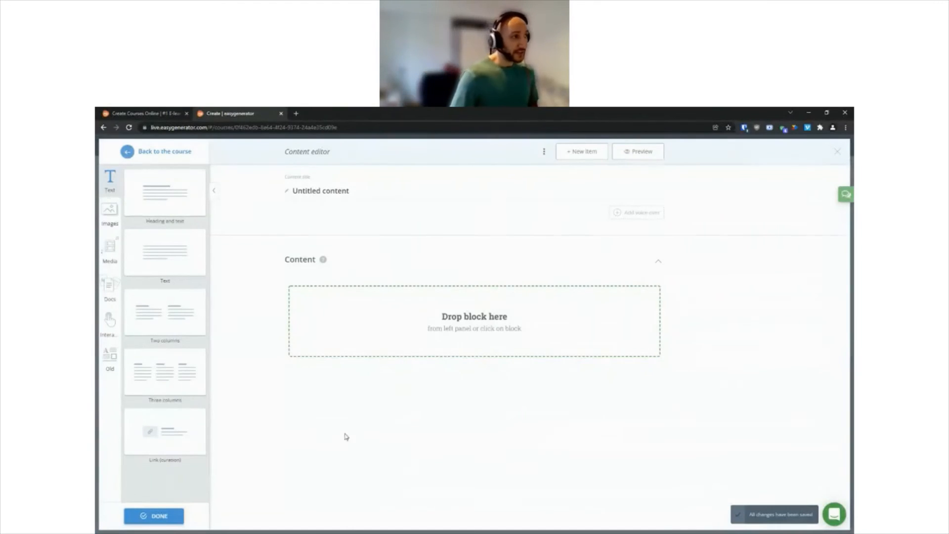
click(111, 285)
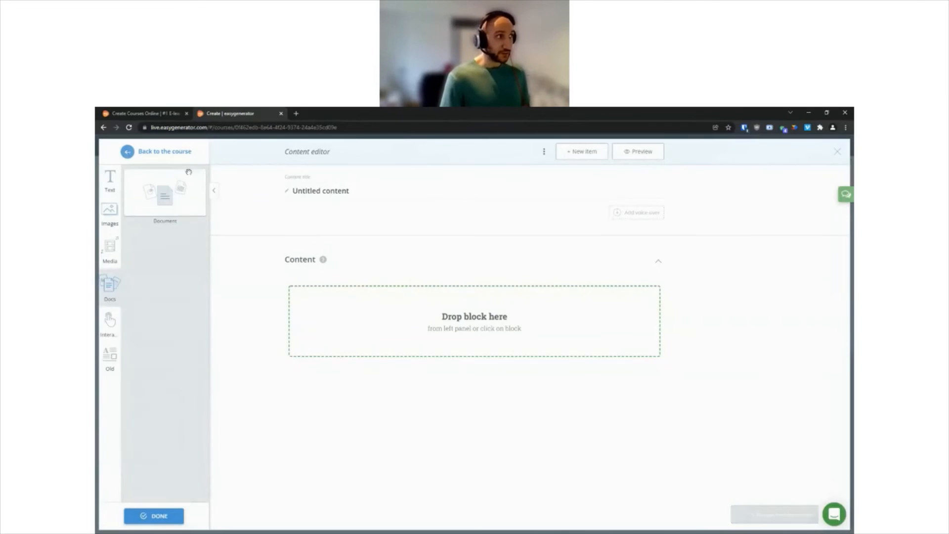
drag(151, 195, 349, 319)
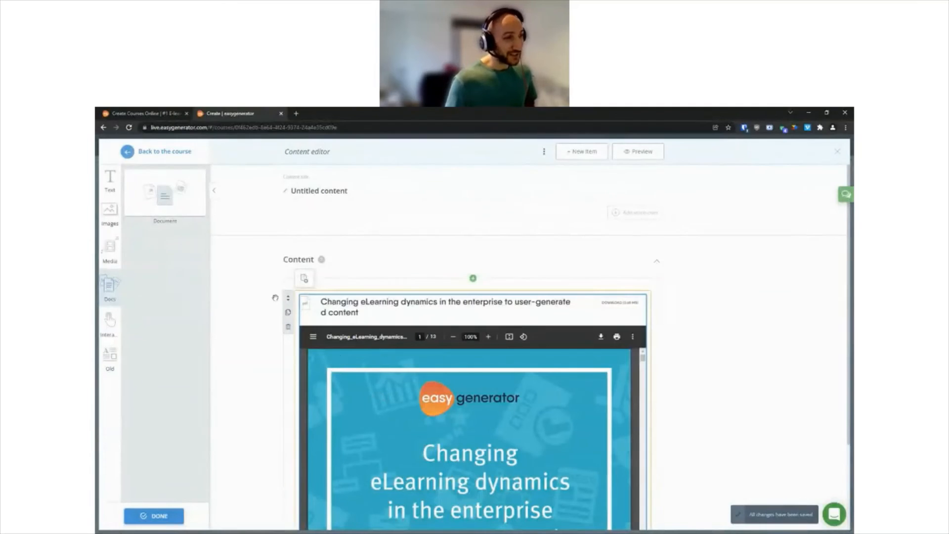
Step: Replace the document in the block with a "Transforming PPT to EG" presentation from the library
click(303, 278)
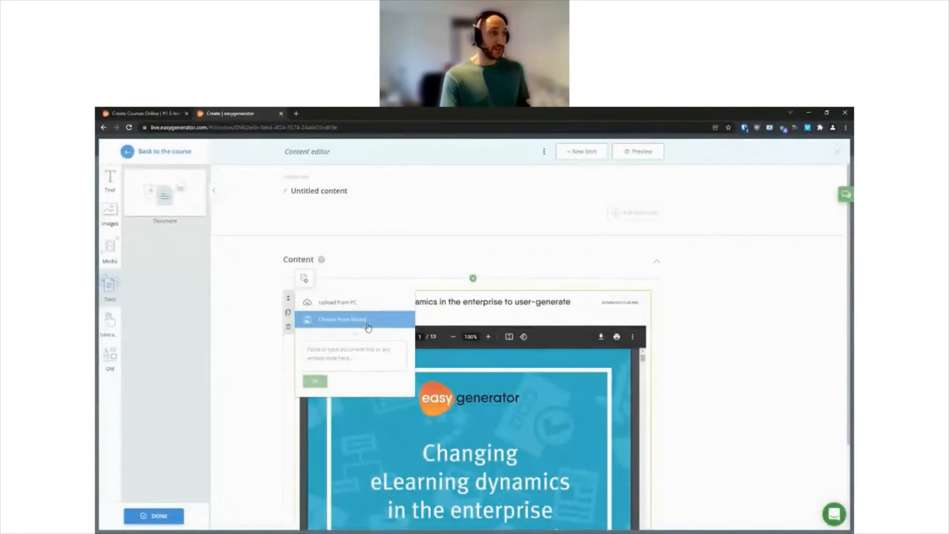
click(368, 327)
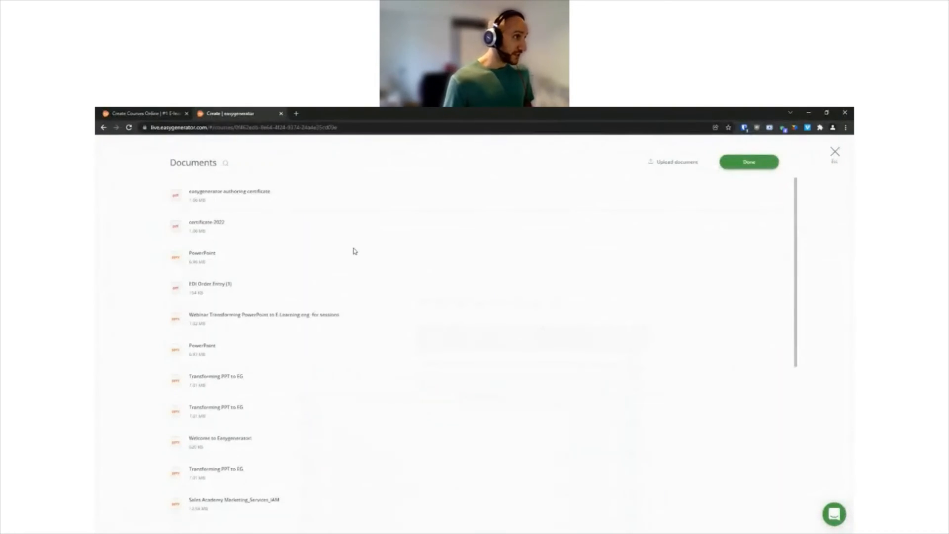
scroll(361, 322, down, 5)
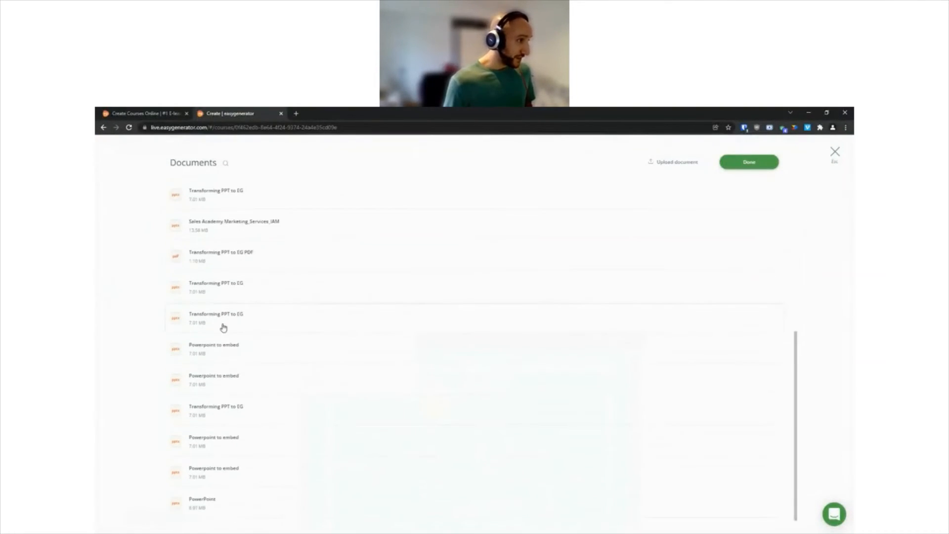
scroll(313, 324, up, 2)
click(260, 395)
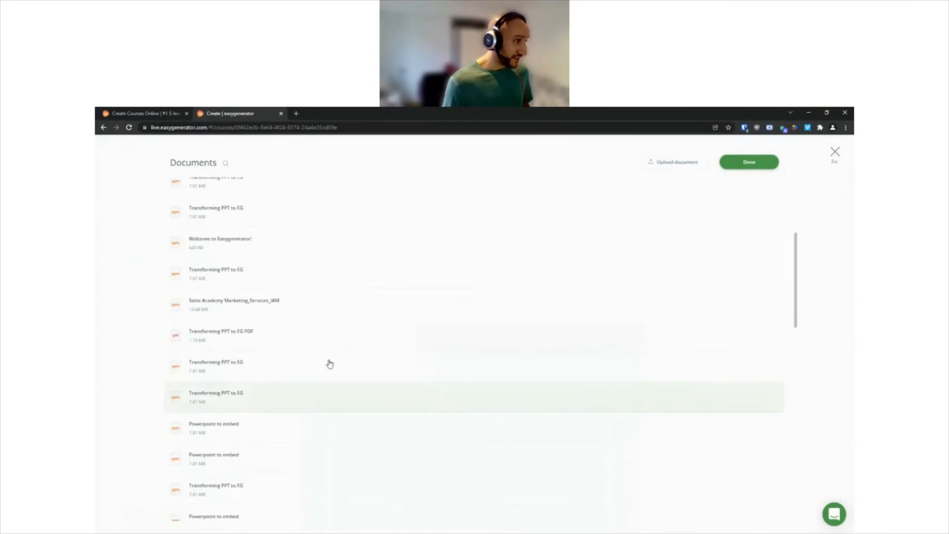
click(762, 166)
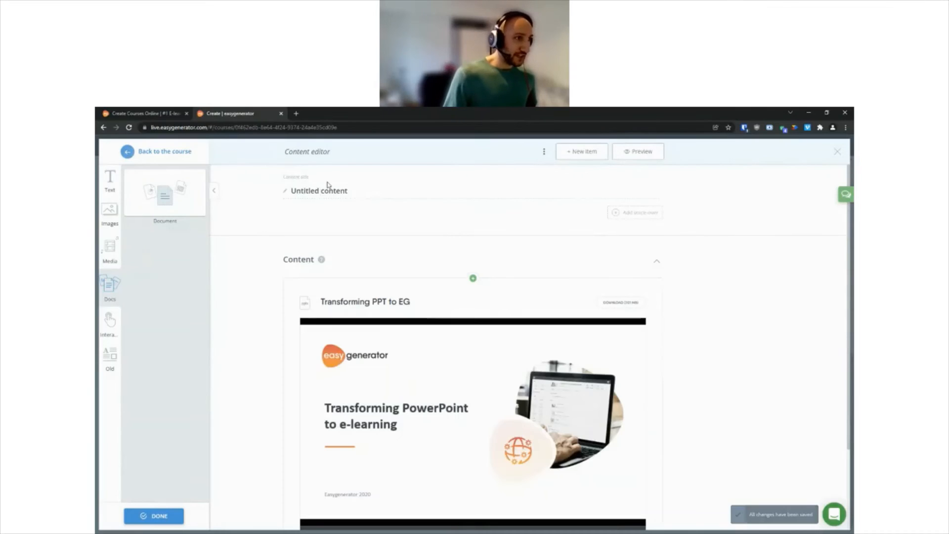
Step: Title the content item "Transforming PowerPoint to e-learning"
click(367, 187)
key(ctrl+a)
text(Transofrmin)
key(BackSpace)
key(BackSpace)
key(BackSpace)
key(BackSpace)
key(BackSpace)
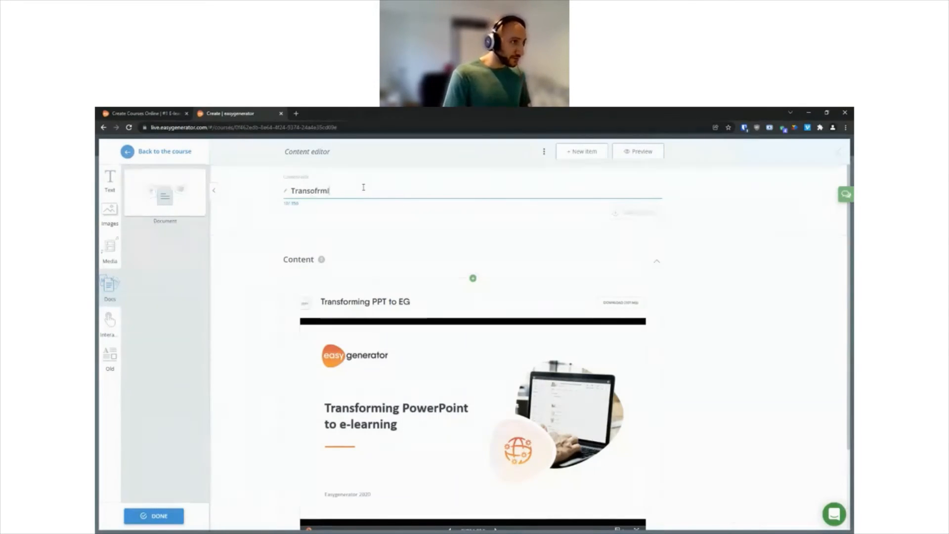
text(forming PowerPoint to e-learning)
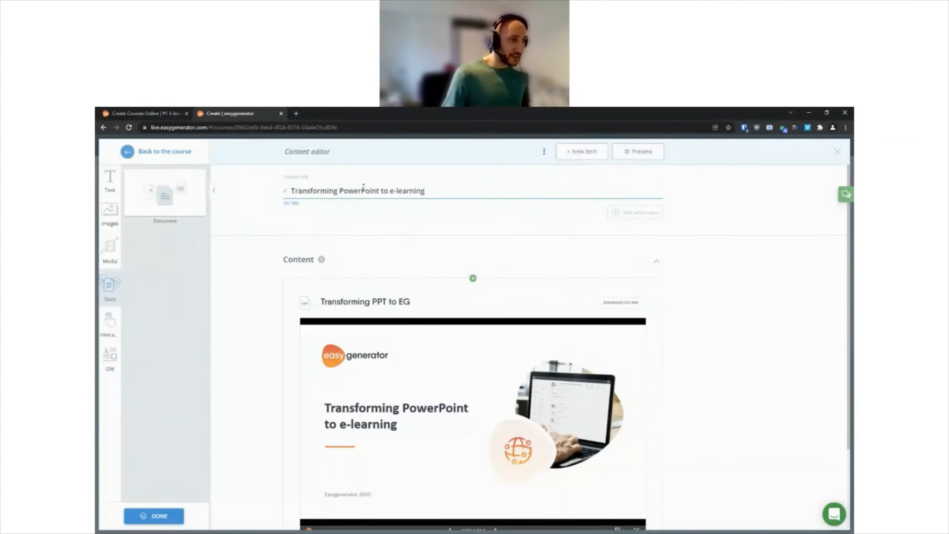
Step: Preview the page, step through the first four slides of the embedded presentation, and close the preview
click(638, 154)
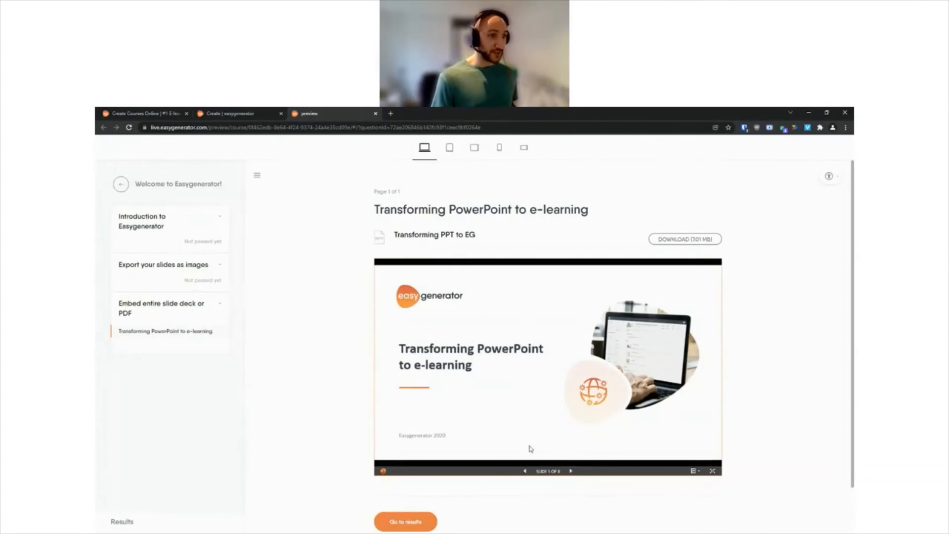
click(572, 471)
click(571, 471)
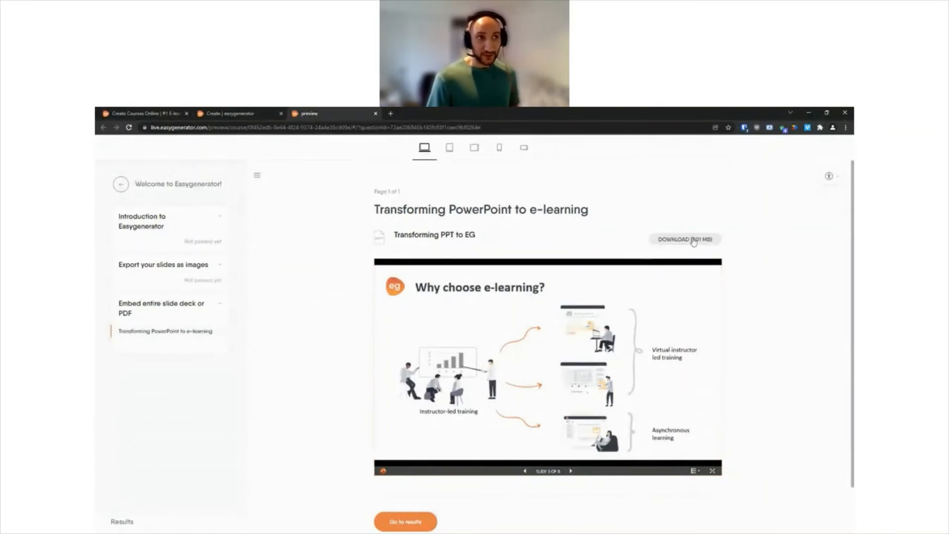
drag(395, 233, 479, 237)
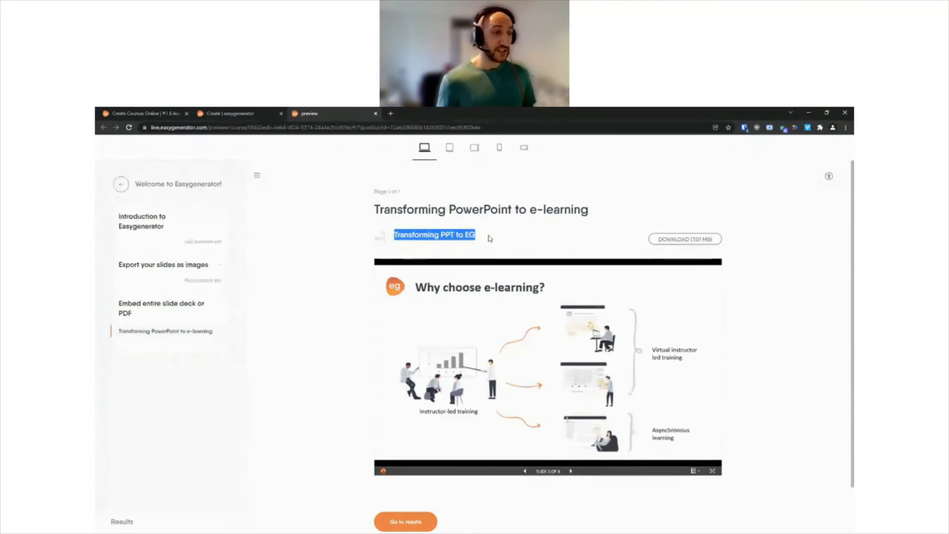
click(571, 471)
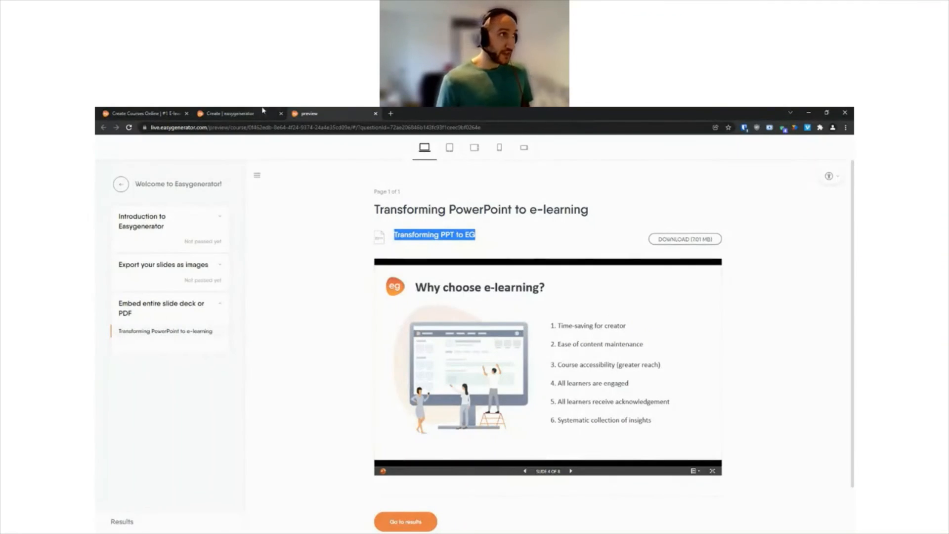
click(374, 114)
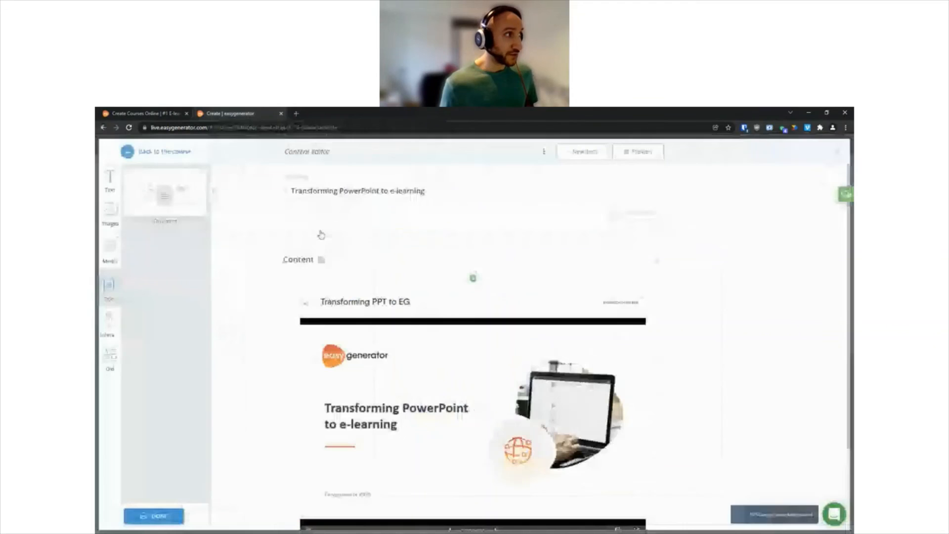
Step: Return to the course outline and add a content item, a single choice and a single choice image question below "Transforming PowerPoint to e-learning"
click(137, 156)
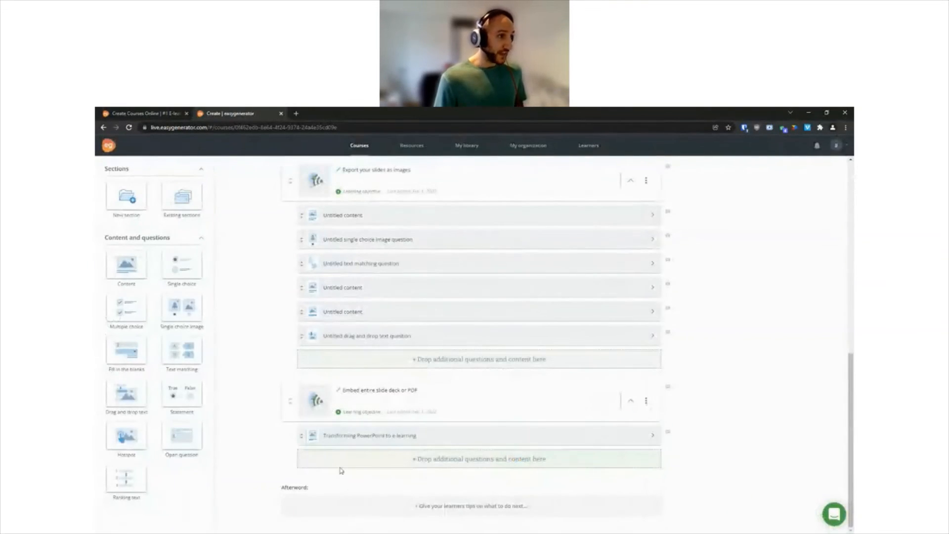
drag(168, 282, 316, 458)
drag(190, 314, 331, 493)
drag(186, 320, 315, 482)
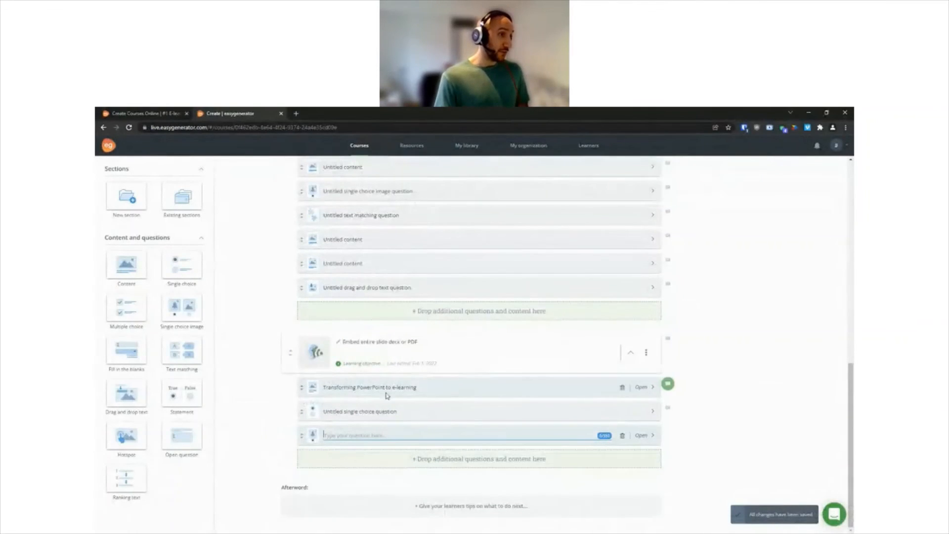
drag(137, 268, 346, 378)
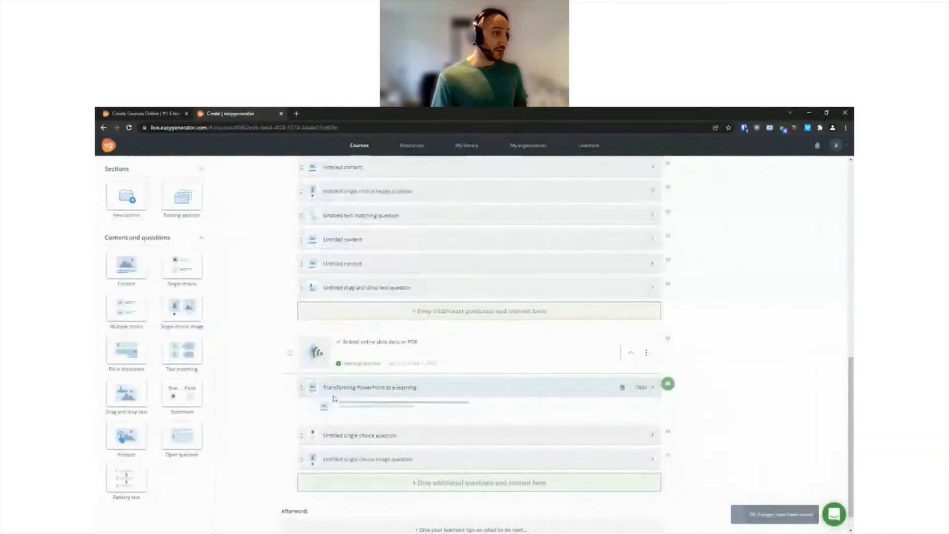
click(256, 408)
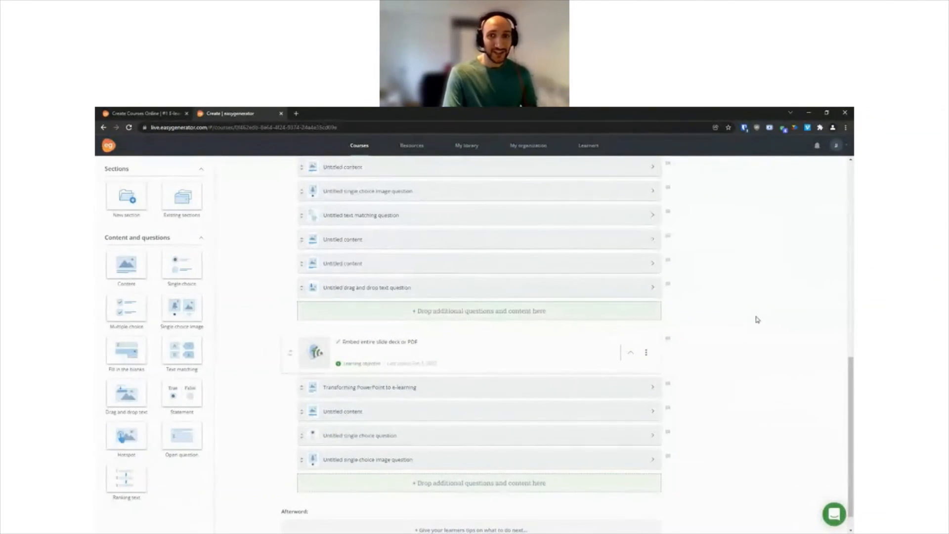
Step: Review the course outline, comparing the structure of the introduction, "Export your slides as images" and "Embed entire slide deck or PDF" sections
scroll(756, 320, up, 15)
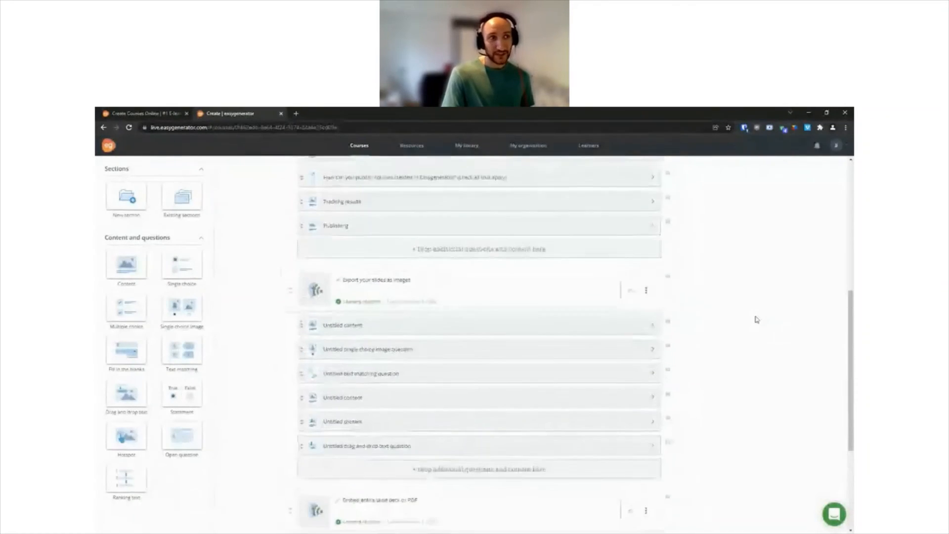
scroll(756, 320, up, 3)
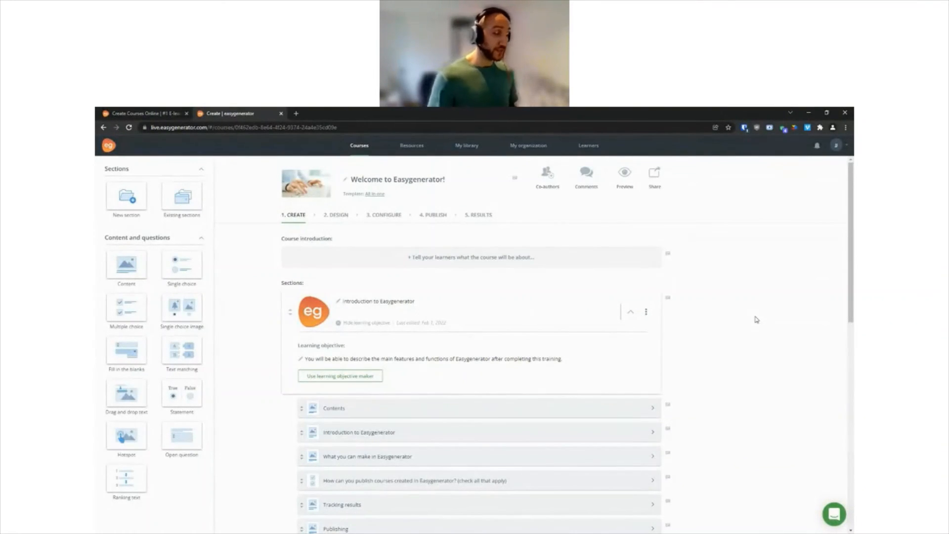
scroll(564, 324, down, 2)
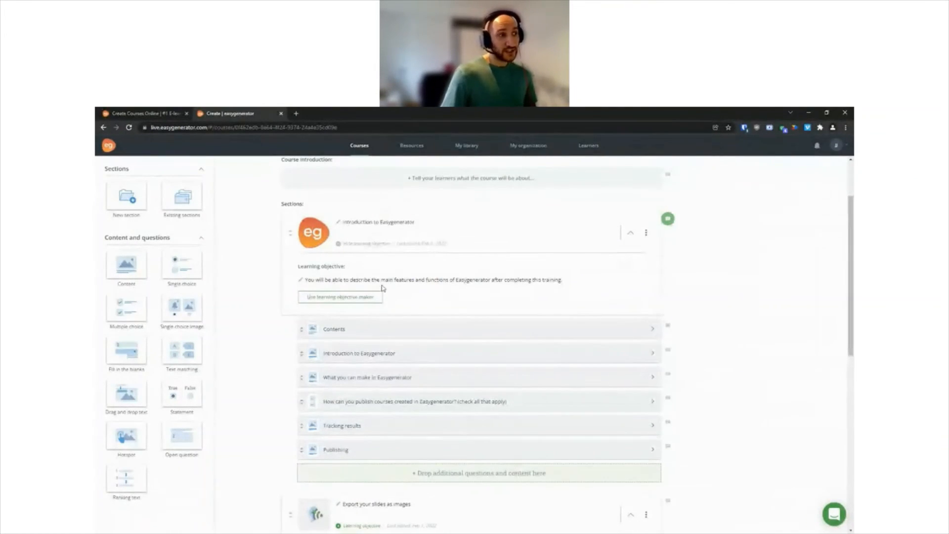
scroll(381, 282, down, 3)
scroll(378, 328, down, 2)
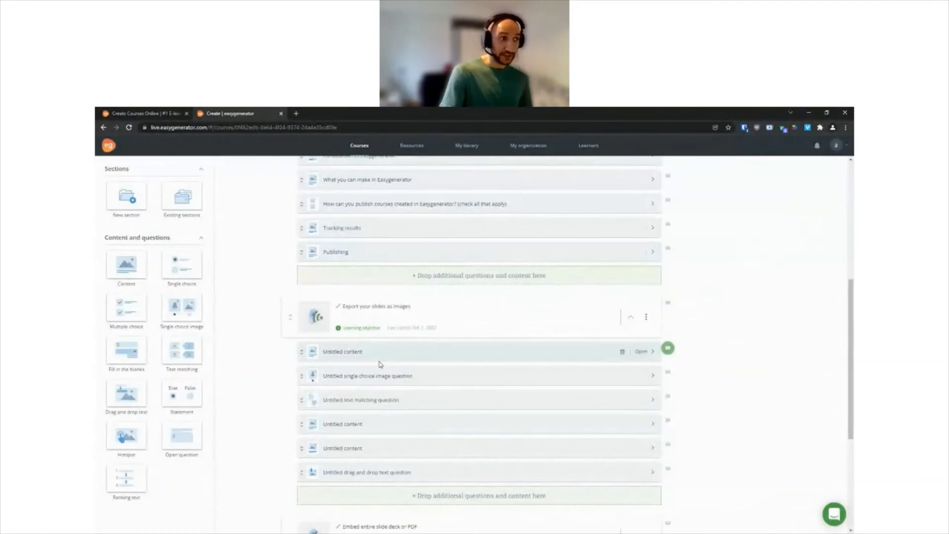
scroll(383, 373, down, 1)
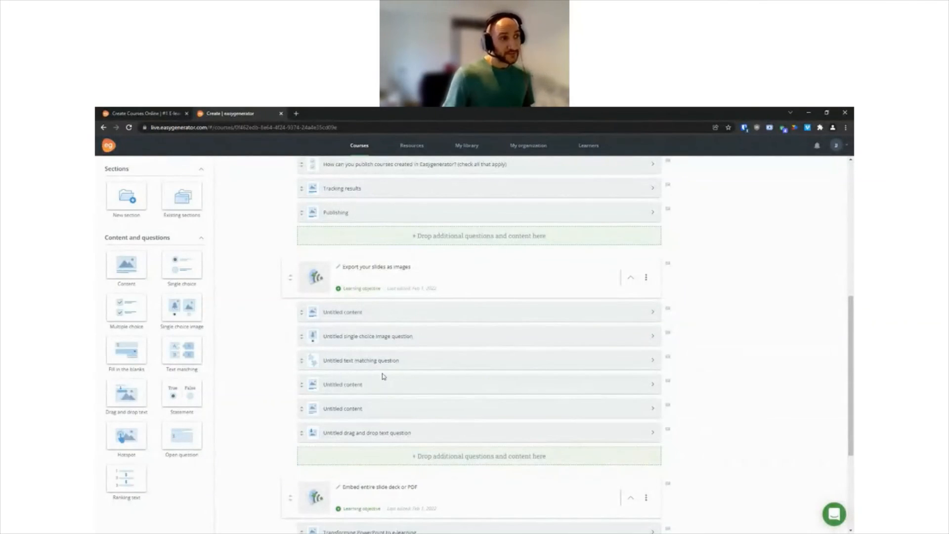
scroll(382, 375, down, 3)
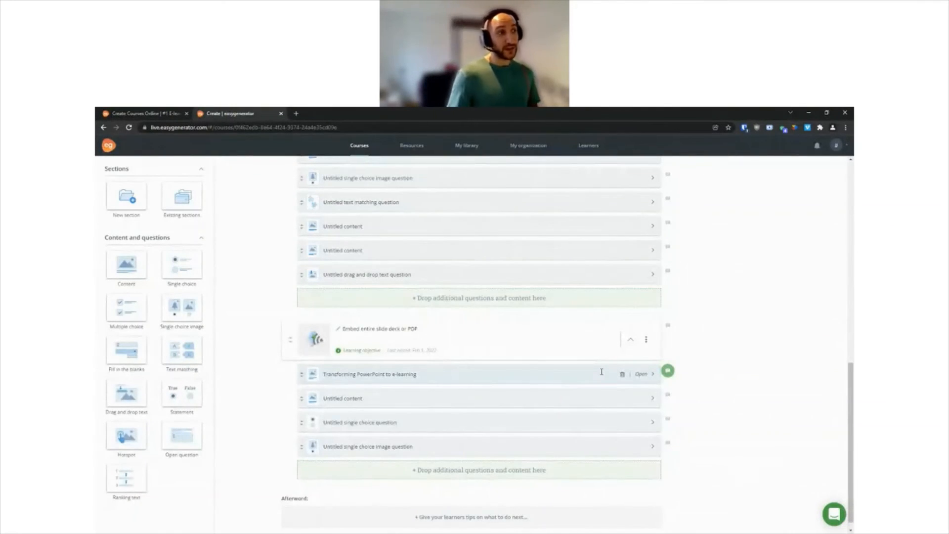
scroll(724, 334, up, 1)
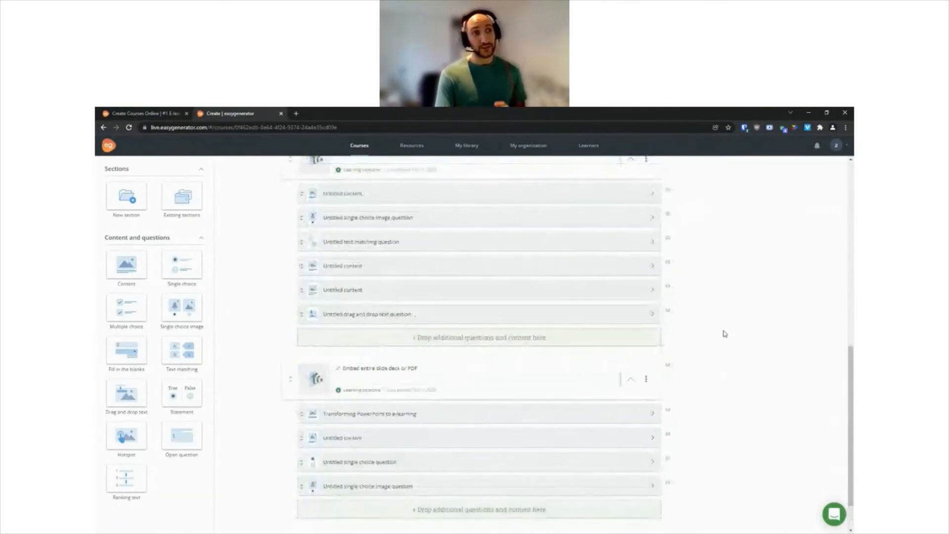
scroll(725, 334, up, 1)
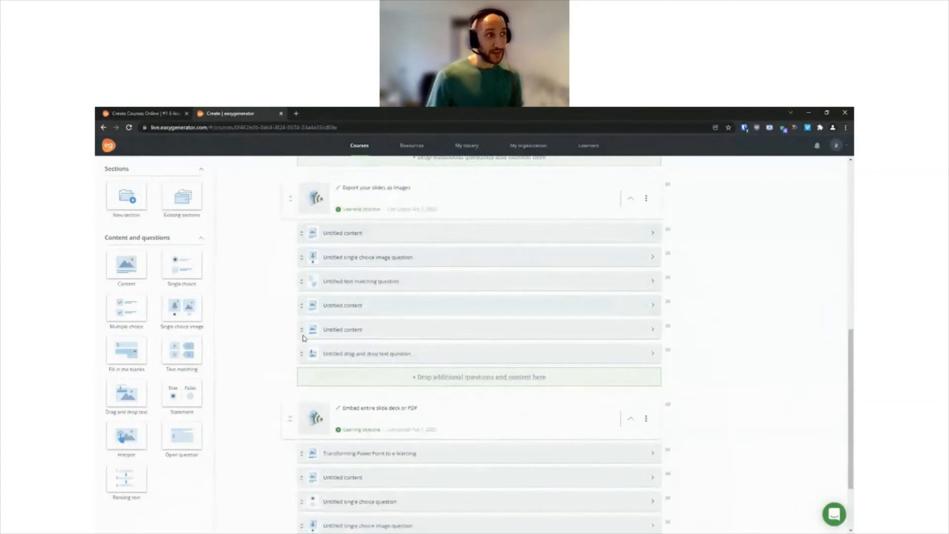
scroll(399, 361, up, 1)
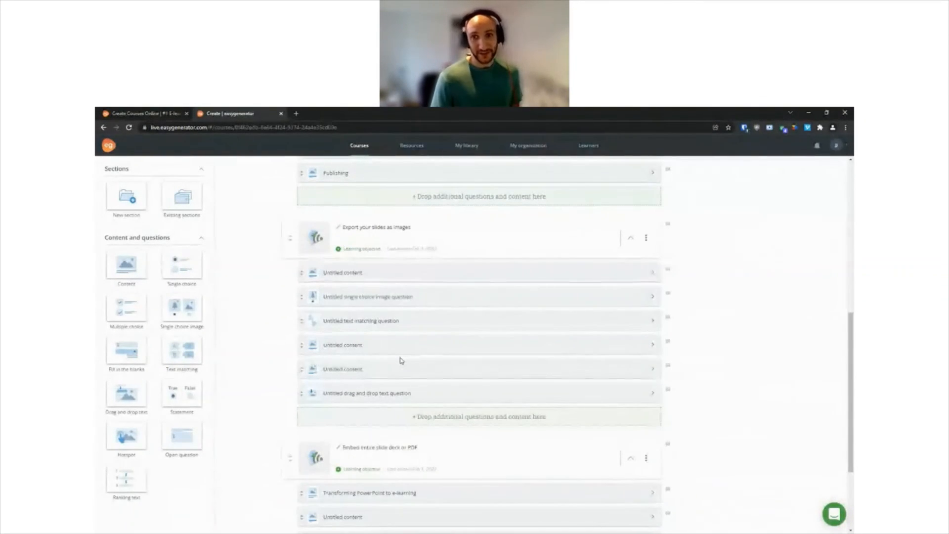
scroll(801, 341, down, 2)
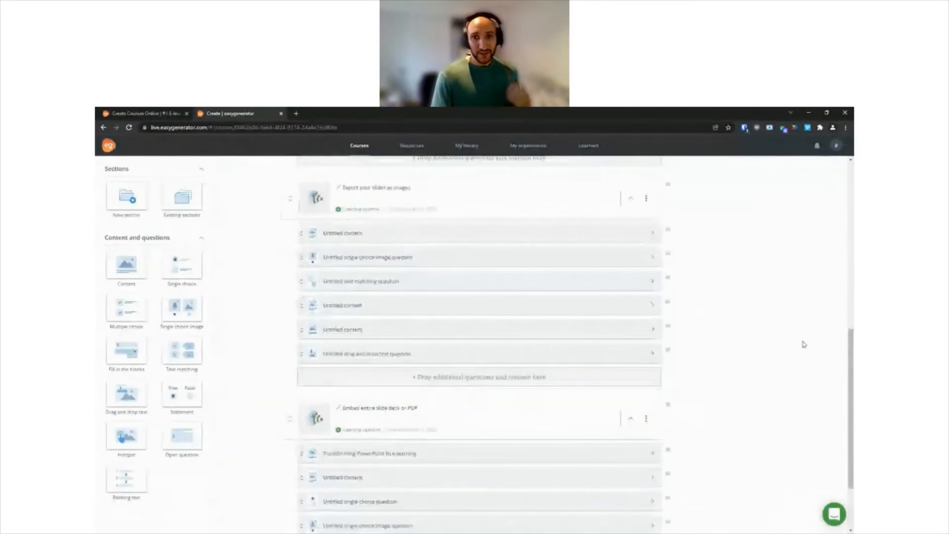